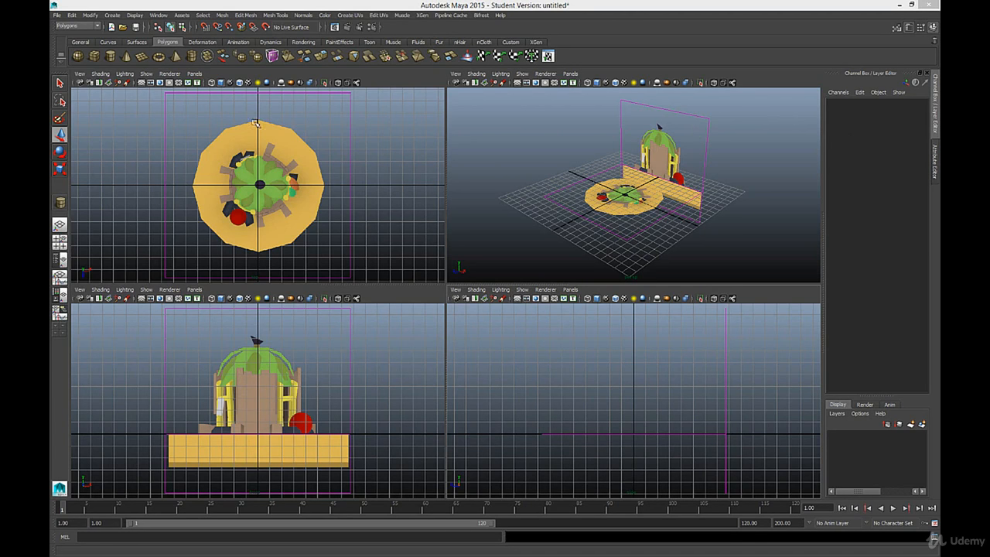
Step: Draw a polygon cylinder centred on the hut in the top view, with a radius of about 2 and a height of about 5
{"action": "left_click", "coordinate": [111, 55]}
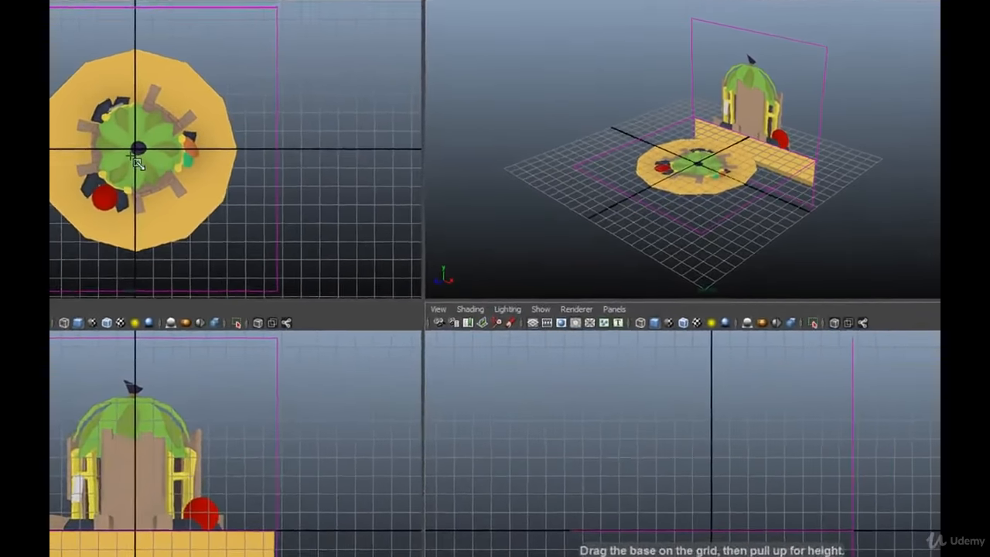
{"action": "scroll", "coordinate": [110, 161], "scroll_direction": "up", "scroll_amount": 2}
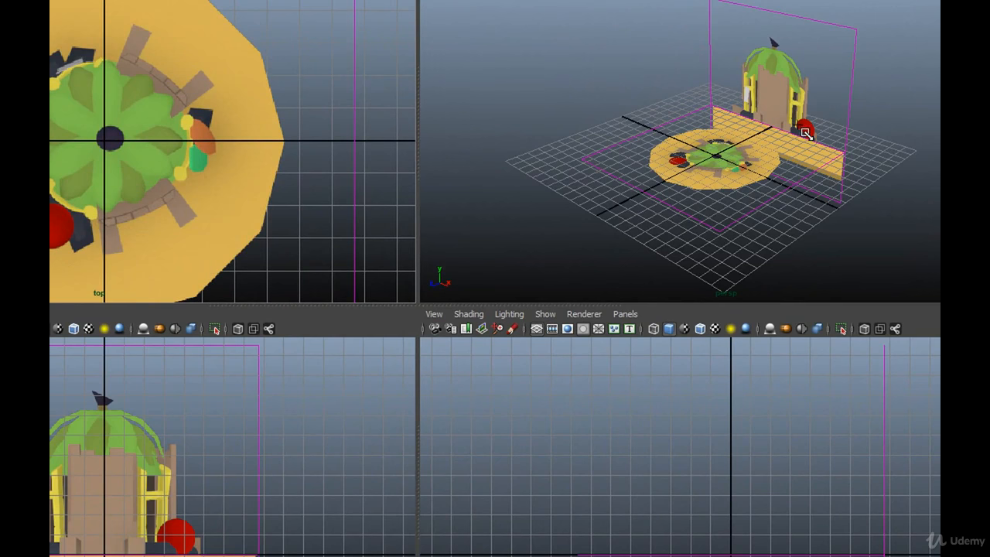
{"action": "middle_click_drag", "start_coordinate": [781, 117], "coordinate": [747, 138], "text": "alt"}
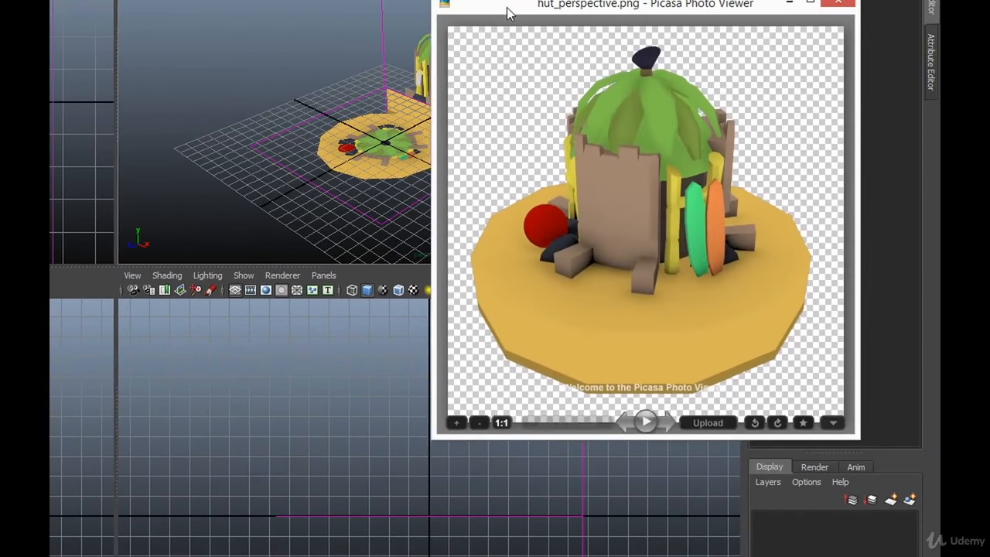
{"action": "left_click_drag", "start_coordinate": [506, 7], "coordinate": [480, 69]}
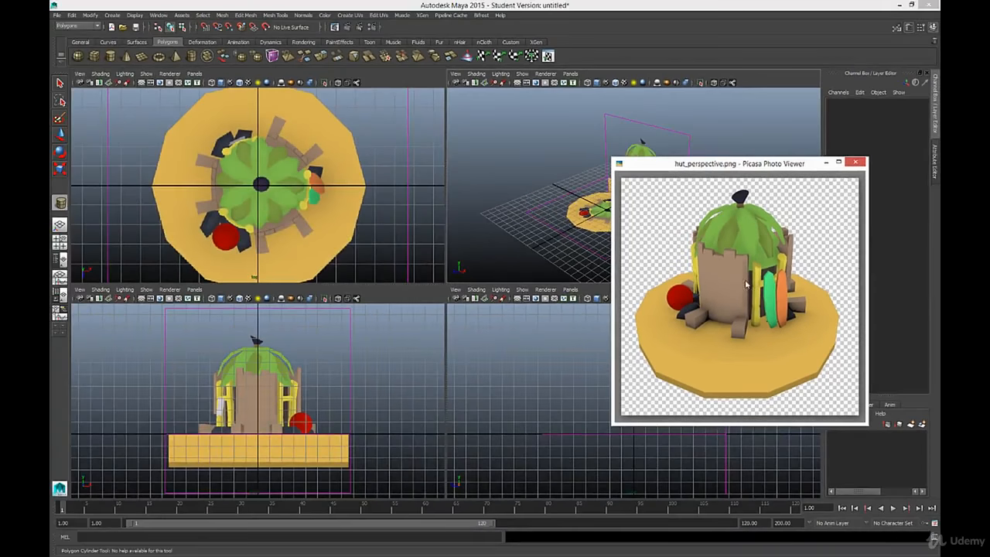
{"action": "left_click", "coordinate": [855, 162]}
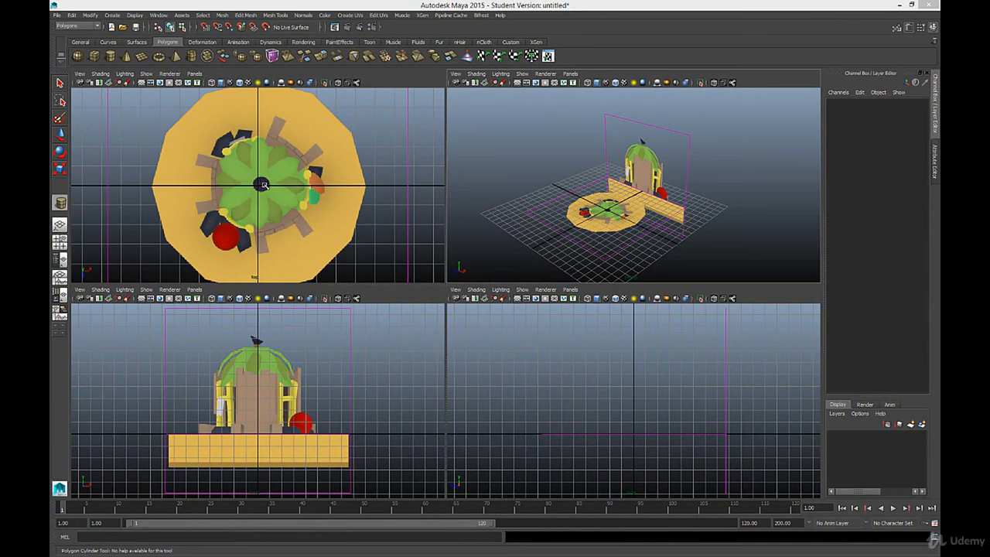
{"action": "left_click_drag", "start_coordinate": [262, 186], "coordinate": [274, 147]}
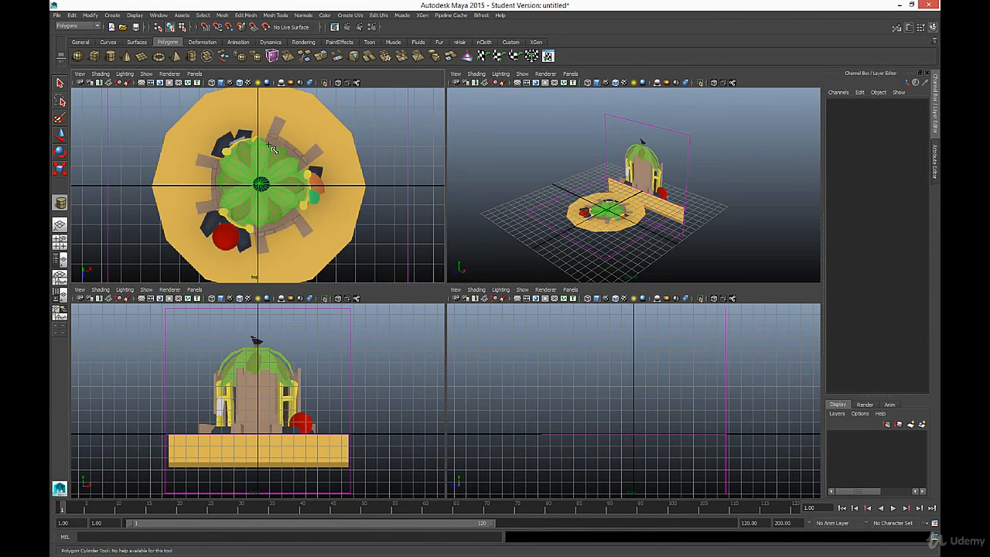
{"action": "left_click_drag", "start_coordinate": [272, 148], "coordinate": [272, 148]}
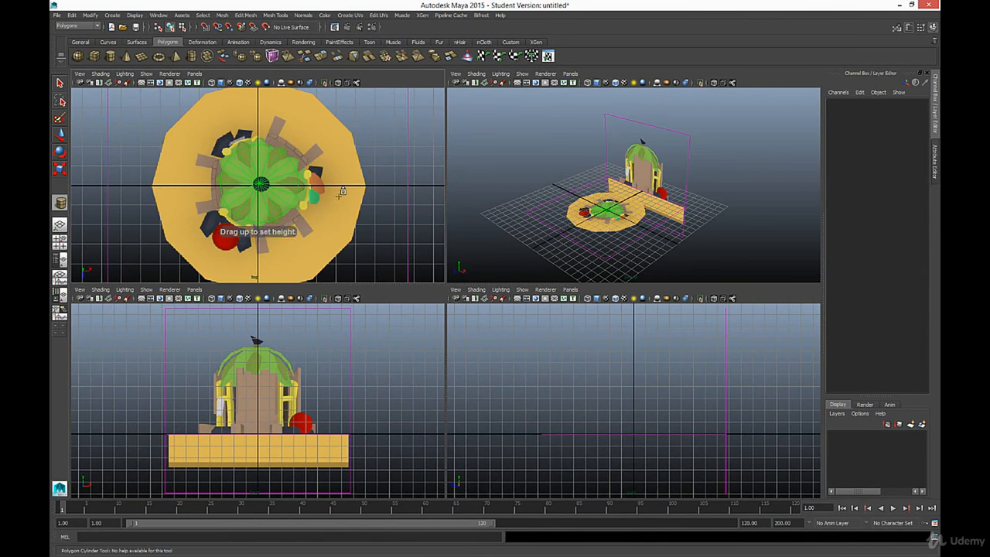
{"action": "left_click_drag", "start_coordinate": [342, 191], "coordinate": [350, 95]}
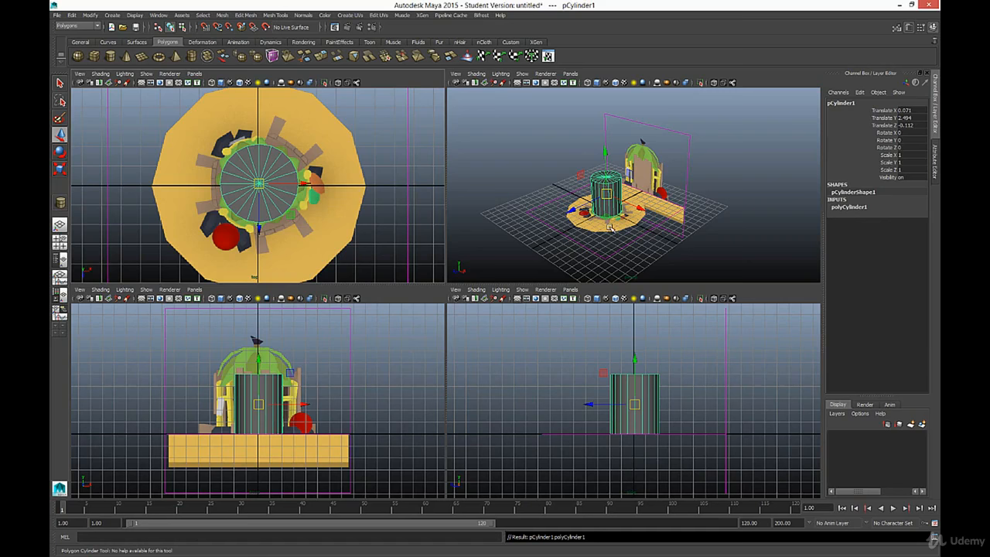
{"action": "middle_click_drag", "start_coordinate": [612, 229], "coordinate": [610, 223]}
{"action": "scroll", "coordinate": [610, 223], "scroll_direction": "up", "scroll_amount": 7}
{"action": "scroll", "coordinate": [612, 247], "scroll_direction": "down", "scroll_amount": 4}
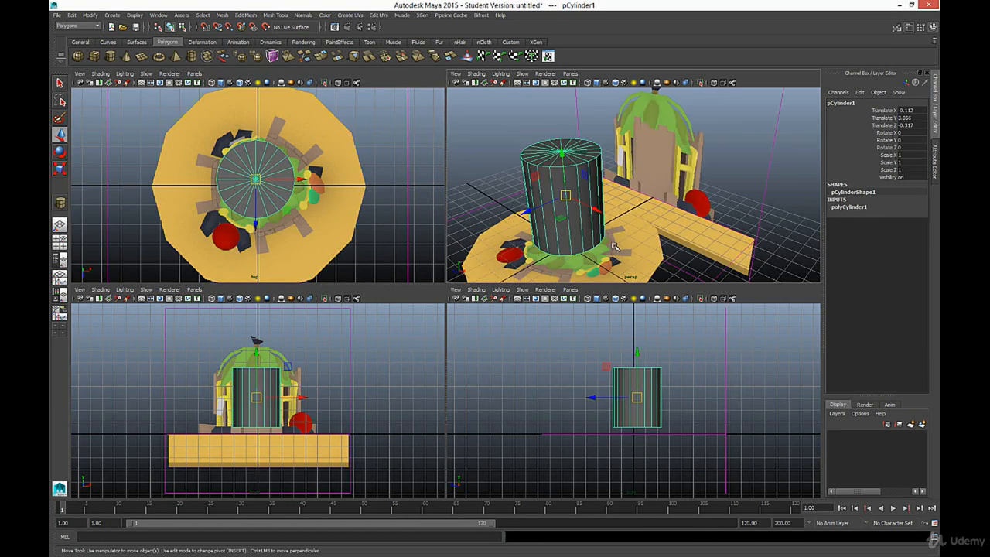
{"action": "key", "text": "ctrl+z"}
{"action": "middle_click_drag", "start_coordinate": [628, 244], "coordinate": [662, 224], "text": "alt"}
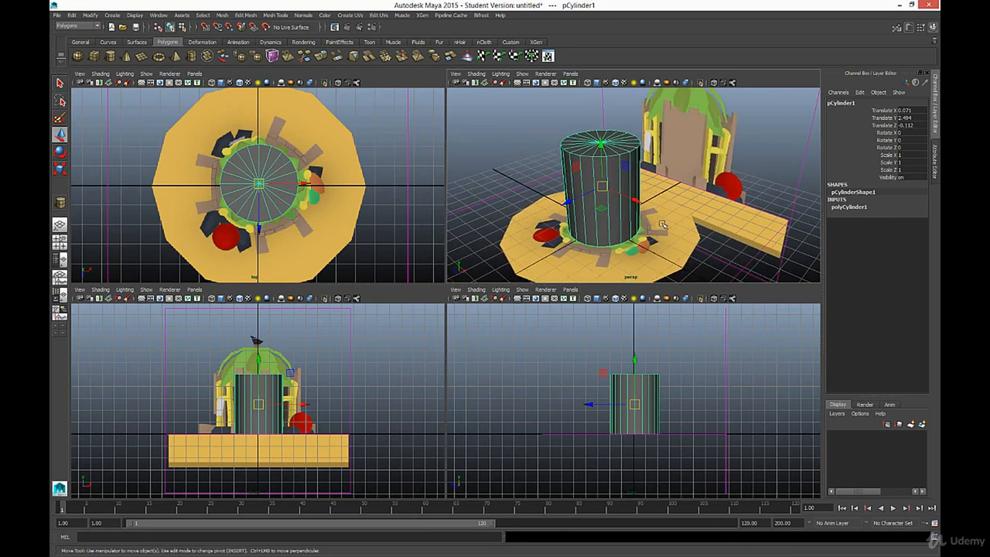
{"action": "left_click_drag", "start_coordinate": [662, 224], "coordinate": [675, 240], "text": "alt"}
{"action": "key", "text": "r"}
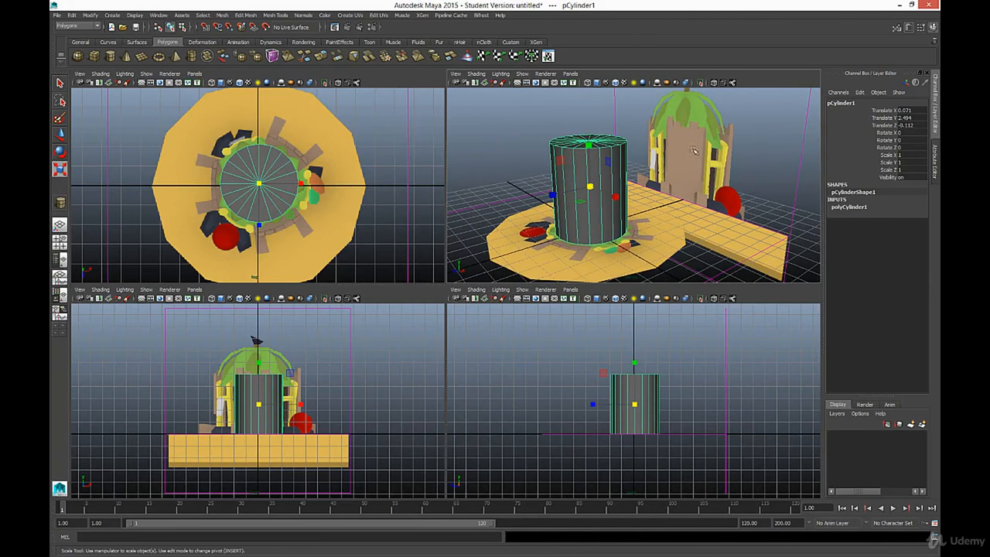
{"action": "left_click_drag", "start_coordinate": [740, 198], "coordinate": [672, 203], "text": "alt"}
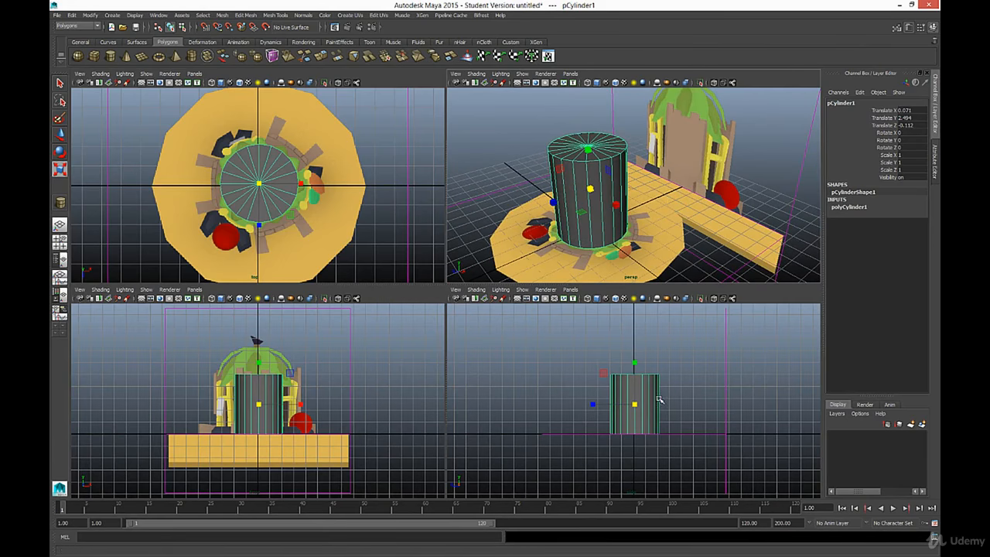
{"action": "mouse_move", "coordinate": [534, 163]}
{"action": "left_mouse_down", "text": "alt"}
{"action": "mouse_move", "coordinate": [666, 154]}
{"action": "mouse_move", "coordinate": [523, 160]}
{"action": "left_mouse_up", "text": "alt"}
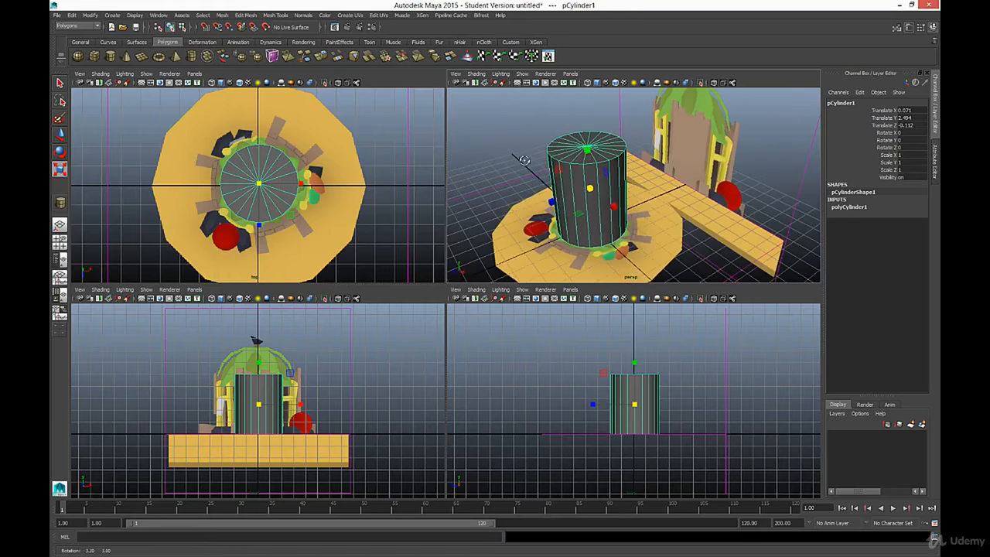
{"action": "middle_click_drag", "start_coordinate": [575, 184], "coordinate": [606, 186], "text": "alt"}
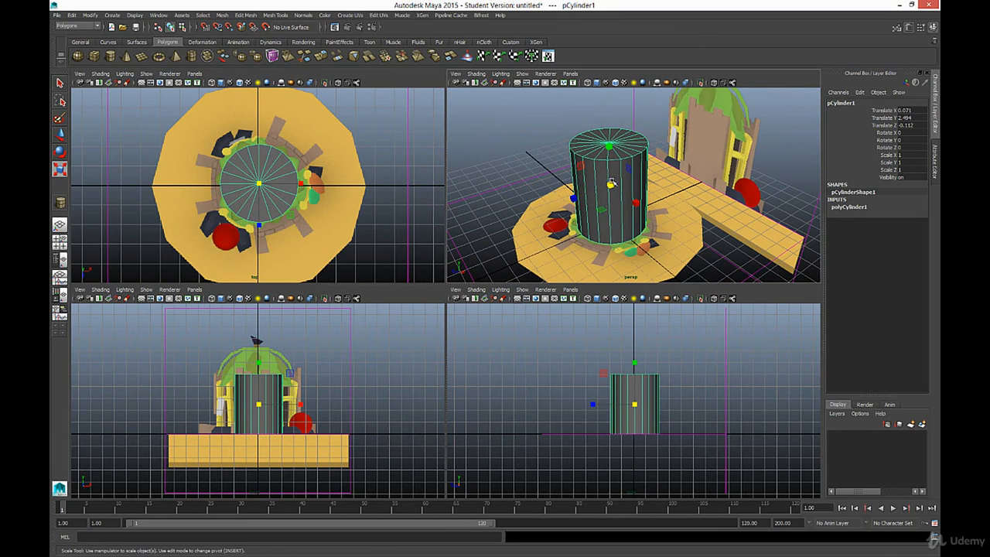
{"action": "key", "text": "w"}
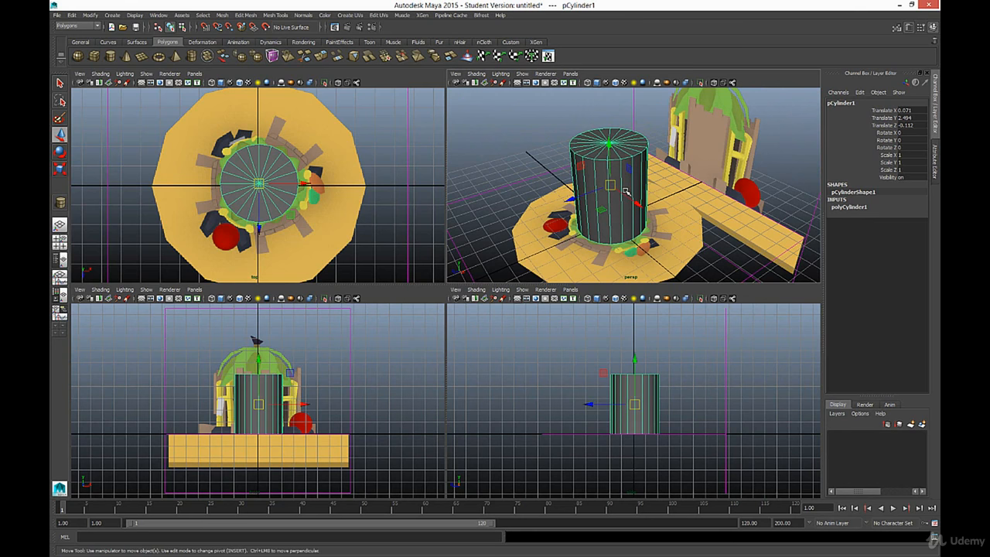
Step: Set the cylinder's axis subdivisions to 12 and its height subdivisions to 3
{"action": "left_click", "coordinate": [855, 207]}
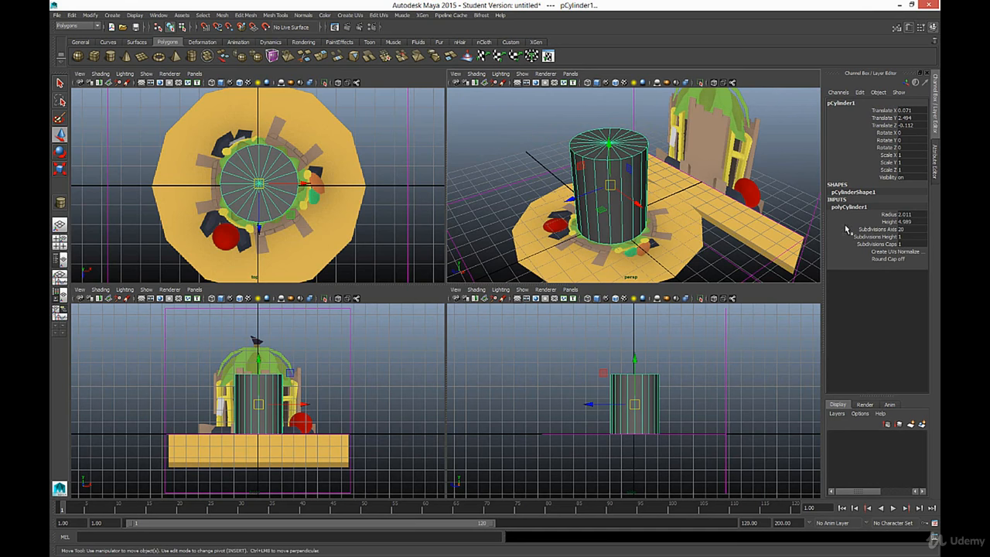
{"action": "left_click", "coordinate": [909, 230]}
{"action": "key", "text": "Return"}
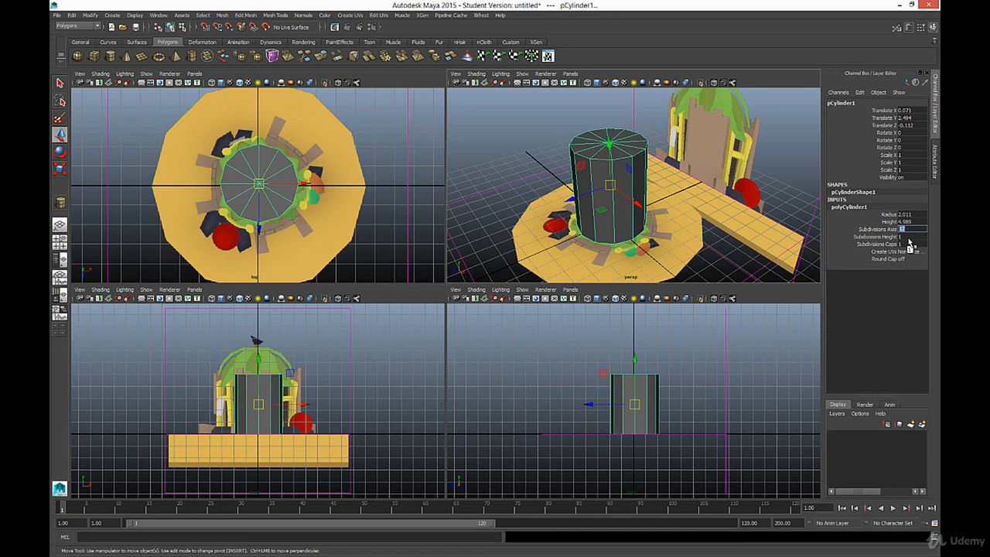
{"action": "key", "text": "Tab"}
{"action": "type", "text": "3"}
{"action": "key", "text": "Return"}
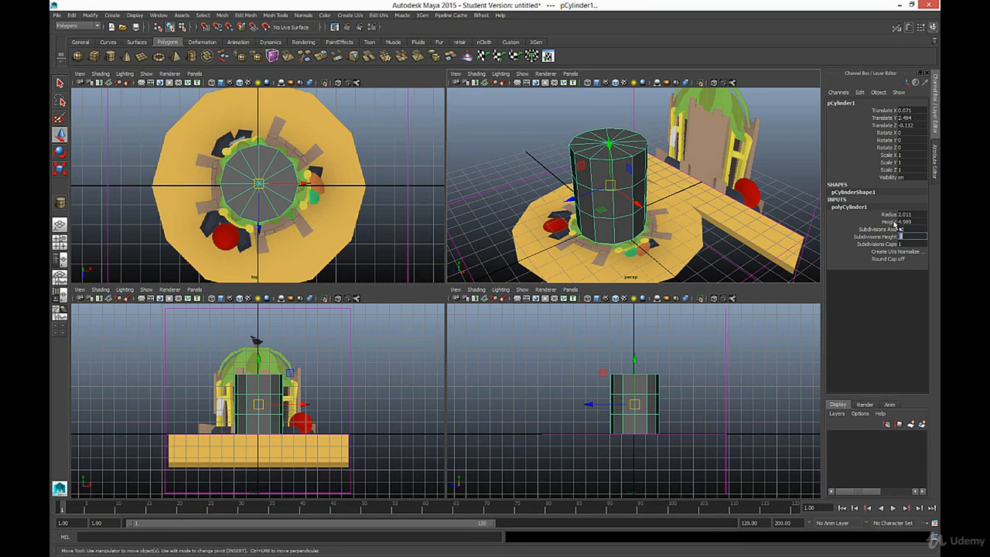
Step: Scale the cylinder's two middle rings of vertices slightly outward in the horizontal plane to give the hut body a barrel-like bulge
{"action": "left_click_drag", "start_coordinate": [642, 208], "coordinate": [608, 206], "text": "alt"}
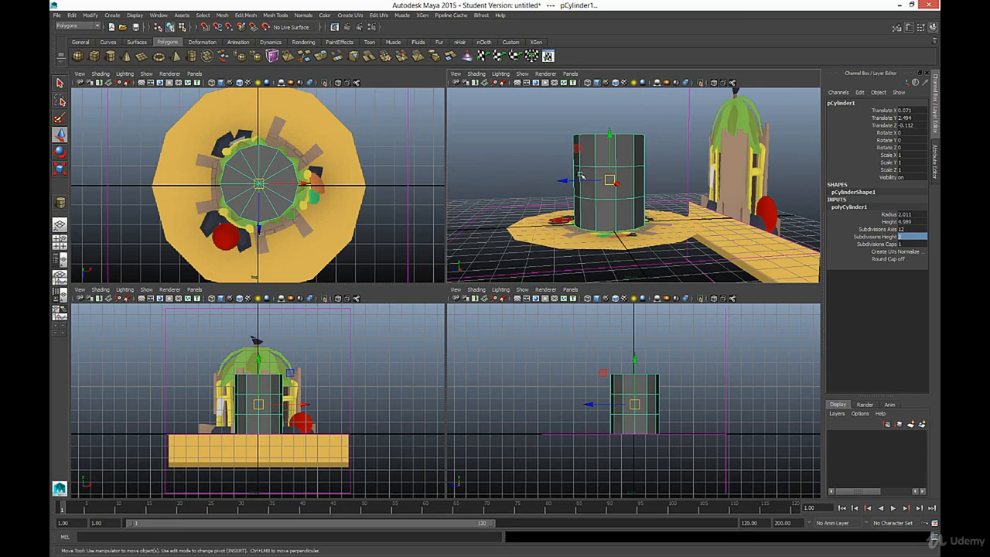
{"action": "left_click_drag", "start_coordinate": [572, 164], "coordinate": [642, 175], "text": "alt"}
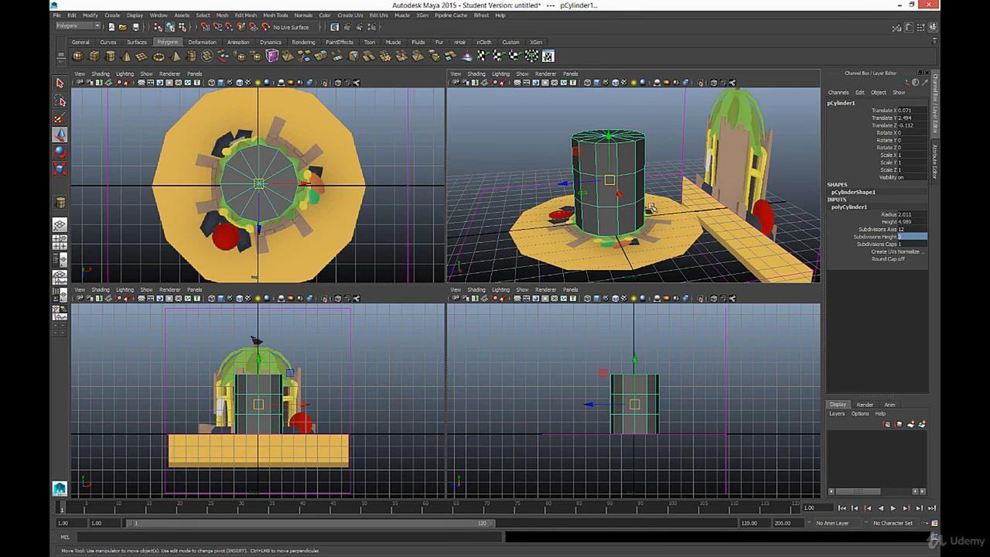
{"action": "left_click", "coordinate": [617, 193]}
{"action": "mouse_move", "coordinate": [618, 192]}
{"action": "left_mouse_down", "text": "alt"}
{"action": "mouse_move", "coordinate": [583, 203]}
{"action": "mouse_move", "coordinate": [602, 198]}
{"action": "left_mouse_up", "text": "alt"}
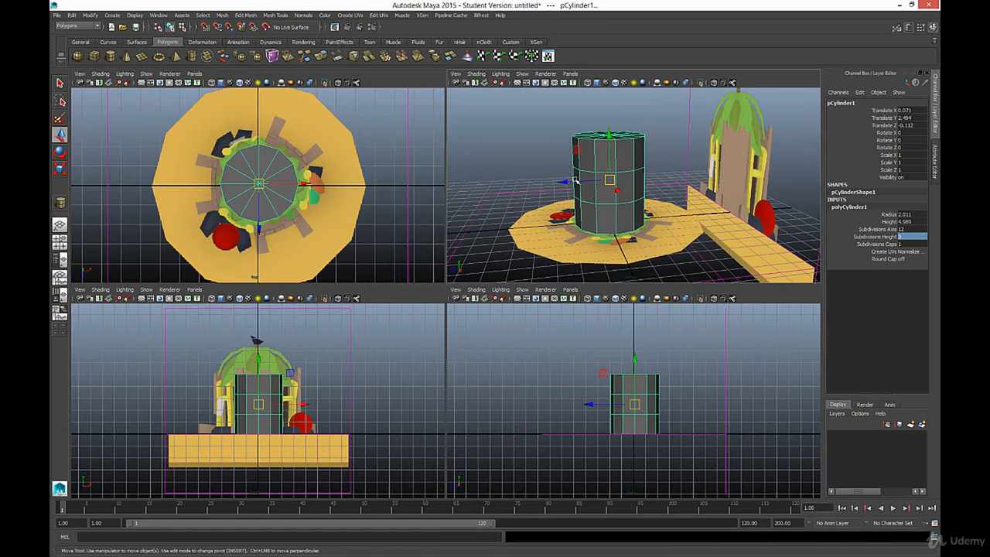
{"action": "right_click", "coordinate": [612, 175]}
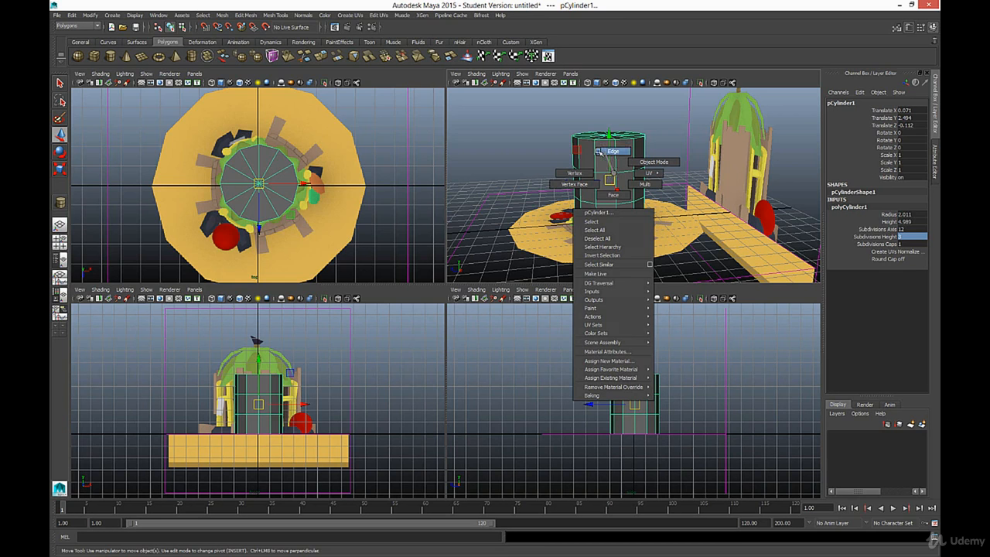
{"action": "left_click", "coordinate": [567, 173]}
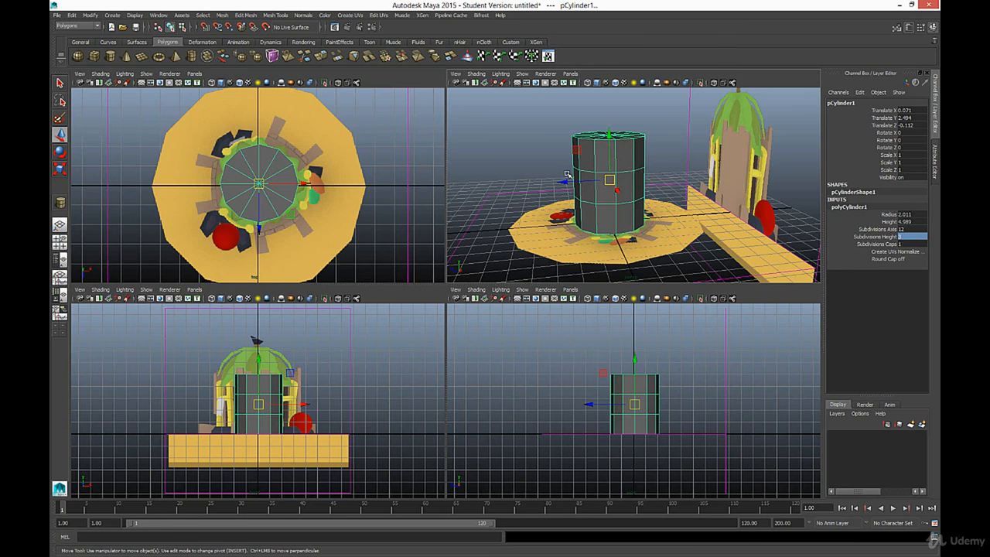
{"action": "left_click_drag", "start_coordinate": [624, 186], "coordinate": [672, 202], "text": "alt"}
{"action": "key", "text": "e"}
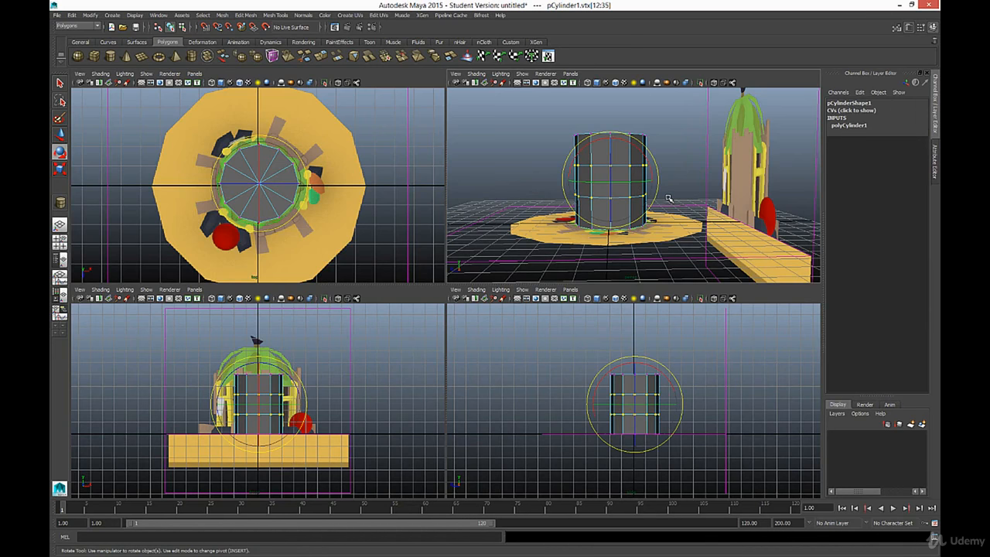
{"action": "key", "text": "r"}
{"action": "left_click_drag", "start_coordinate": [597, 157], "coordinate": [647, 203], "text": "alt"}
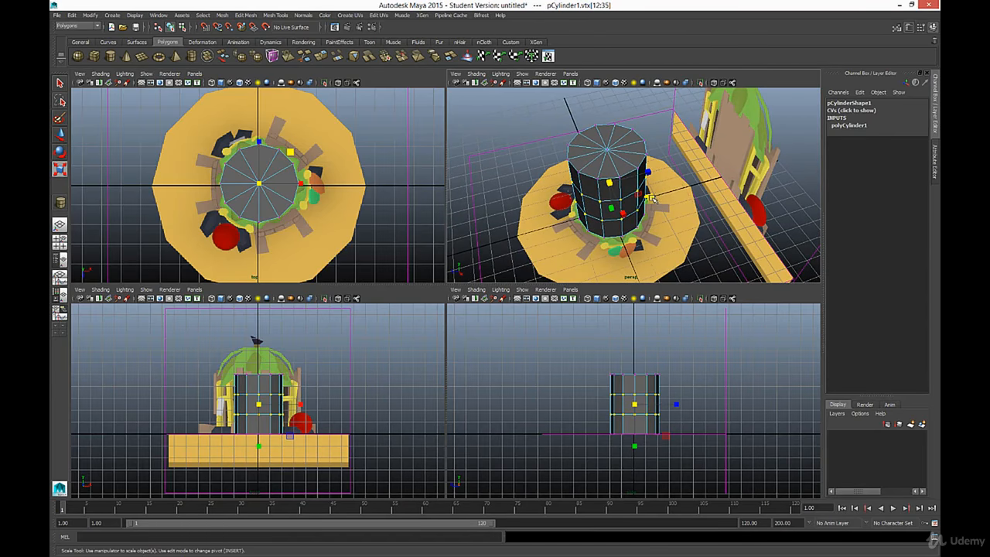
{"action": "left_click_drag", "start_coordinate": [652, 199], "coordinate": [611, 220]}
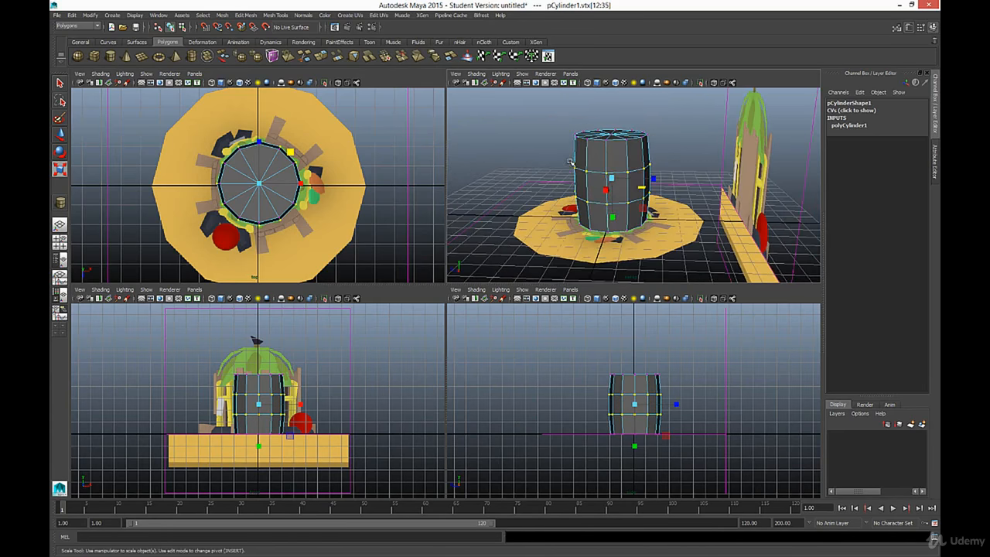
{"action": "left_click", "coordinate": [553, 146]}
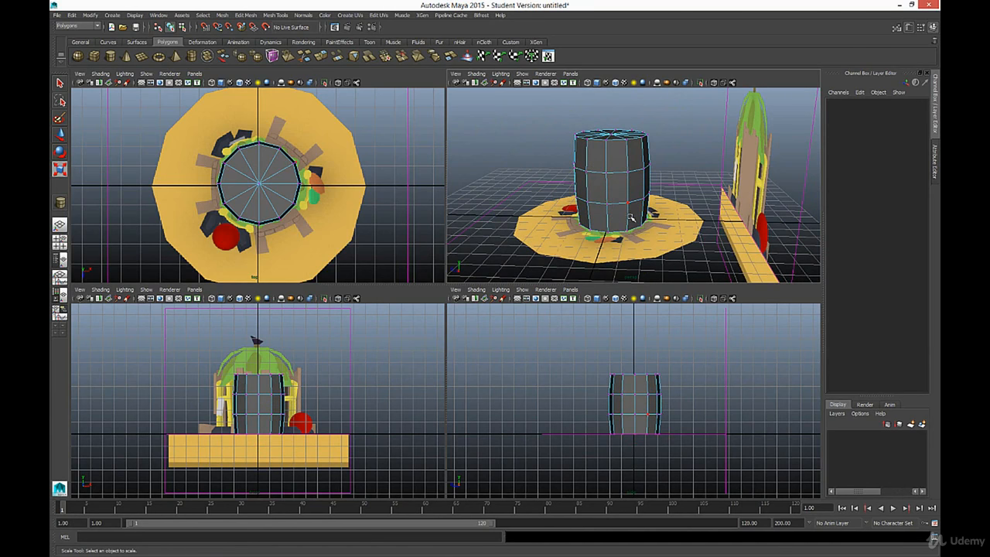
Step: Return the cylinder to object mode and deselect it
{"action": "left_click_drag", "start_coordinate": [630, 216], "coordinate": [633, 196], "text": "alt"}
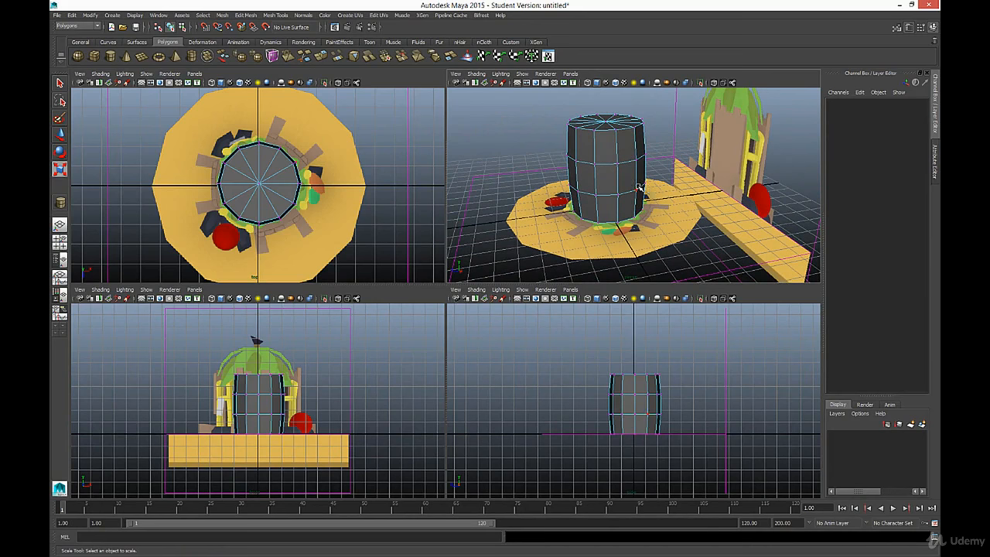
{"action": "key", "text": "w"}
{"action": "right_click", "coordinate": [612, 171]}
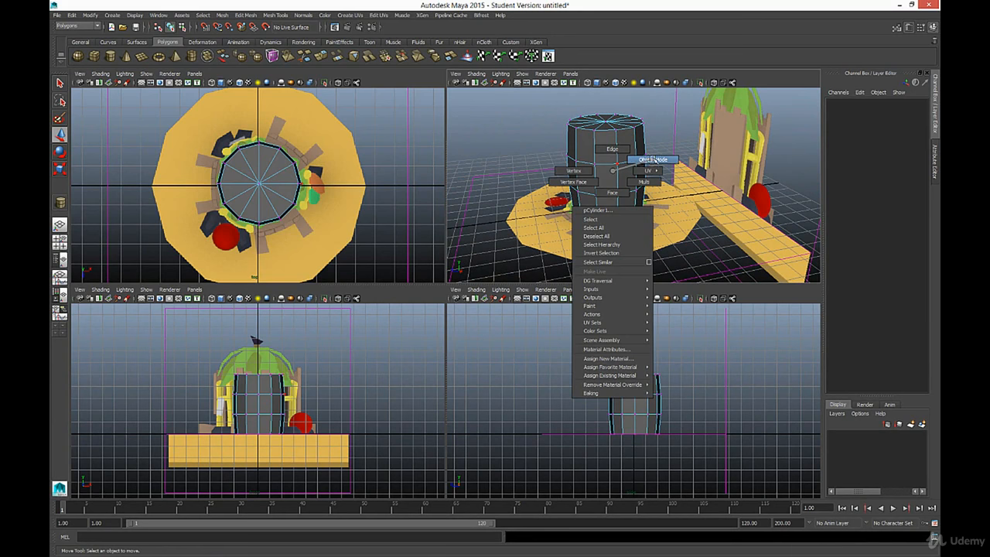
{"action": "left_click", "coordinate": [650, 160]}
{"action": "mouse_move", "coordinate": [601, 169]}
{"action": "left_mouse_down", "text": "alt"}
{"action": "mouse_move", "coordinate": [625, 147]}
{"action": "mouse_move", "coordinate": [593, 174]}
{"action": "mouse_move", "coordinate": [611, 131]}
{"action": "mouse_move", "coordinate": [594, 172]}
{"action": "mouse_move", "coordinate": [614, 174]}
{"action": "left_mouse_up", "text": "alt"}
{"action": "left_click", "coordinate": [600, 159]}
{"action": "left_click", "coordinate": [529, 140]}
{"action": "scroll", "coordinate": [578, 159], "scroll_direction": "down", "scroll_amount": 5}
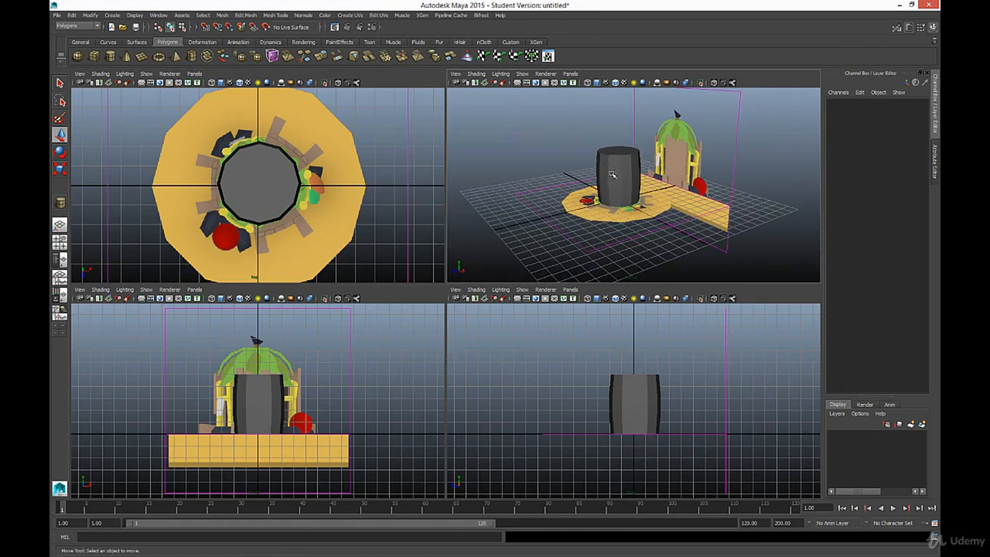
{"action": "right_click_drag", "start_coordinate": [614, 174], "coordinate": [625, 223], "text": "alt"}
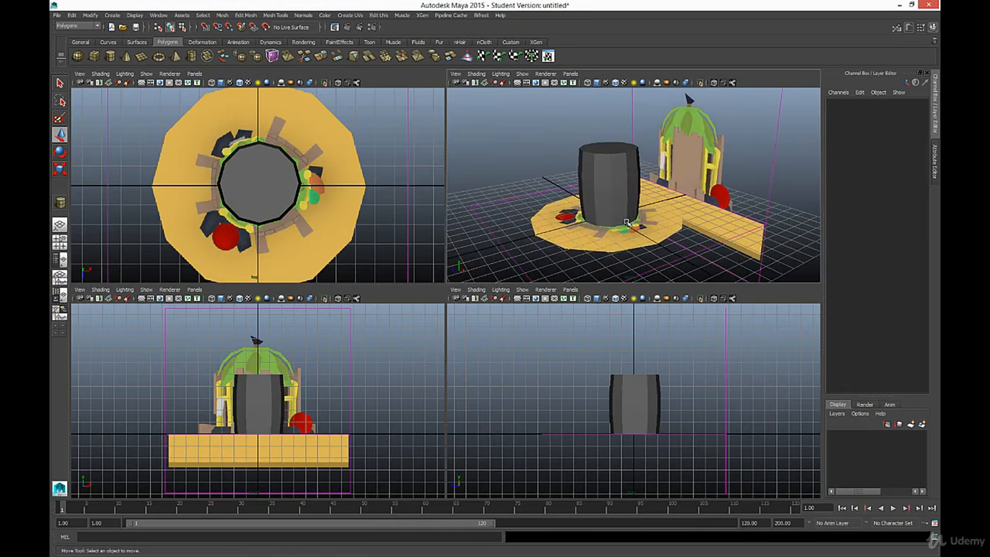
{"action": "mouse_move", "coordinate": [625, 223]}
{"action": "left_mouse_down", "text": "alt"}
{"action": "mouse_move", "coordinate": [613, 238]}
{"action": "mouse_move", "coordinate": [621, 229]}
{"action": "left_mouse_up", "text": "alt"}
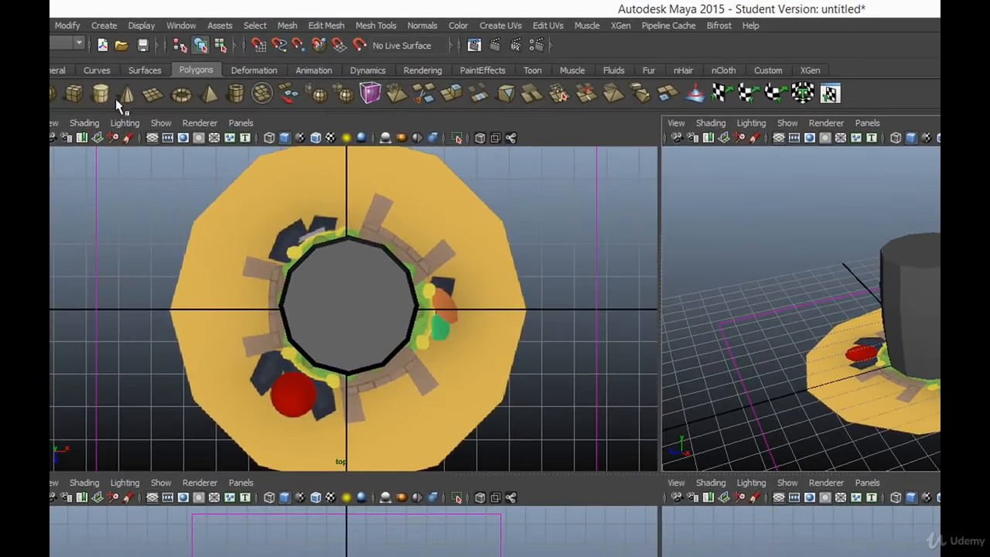
Step: Draw a second, thin polygon cylinder in the top view over the yellow pole beside the orange and green surfboards
{"action": "left_click", "coordinate": [100, 93]}
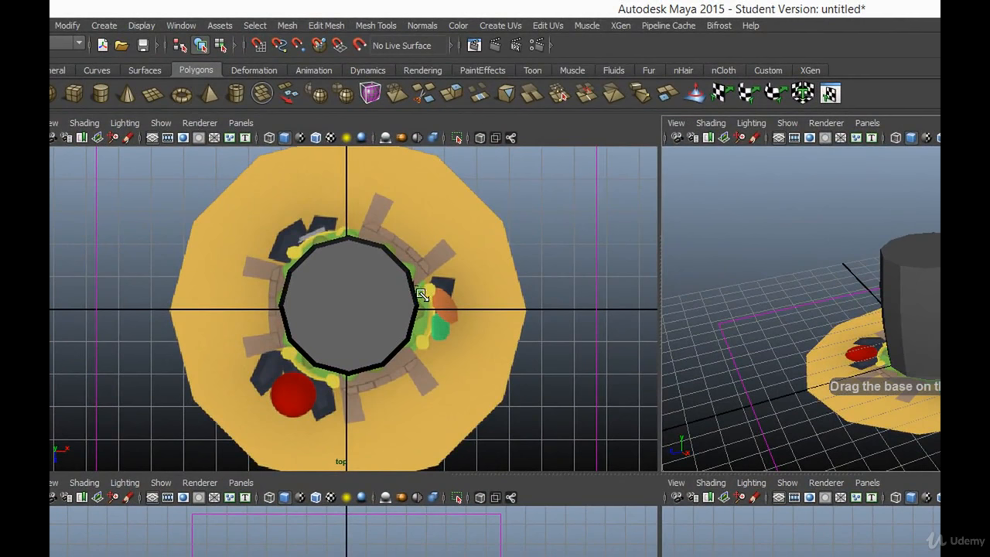
{"action": "left_click_drag", "start_coordinate": [428, 289], "coordinate": [453, 147]}
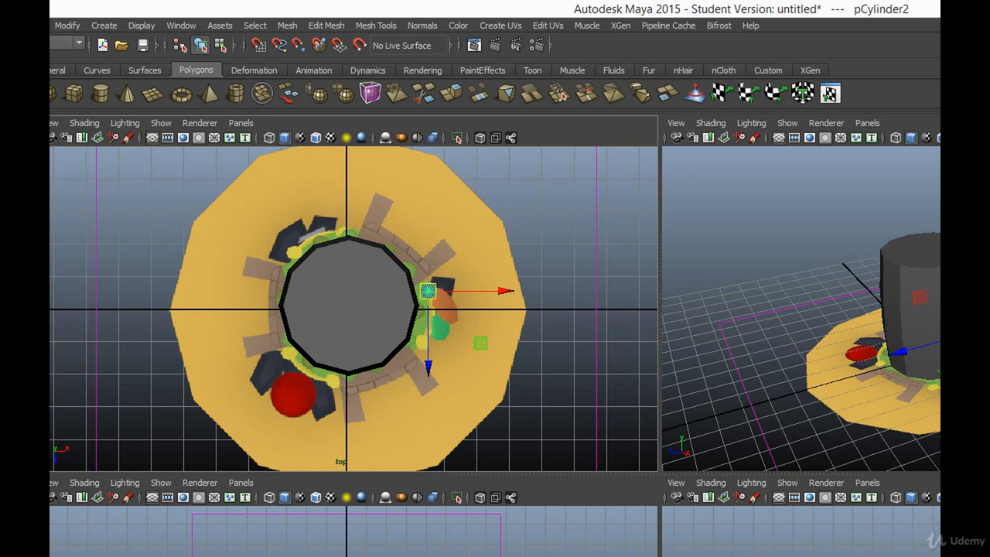
{"action": "scroll", "coordinate": [347, 532], "scroll_direction": "up", "scroll_amount": 6}
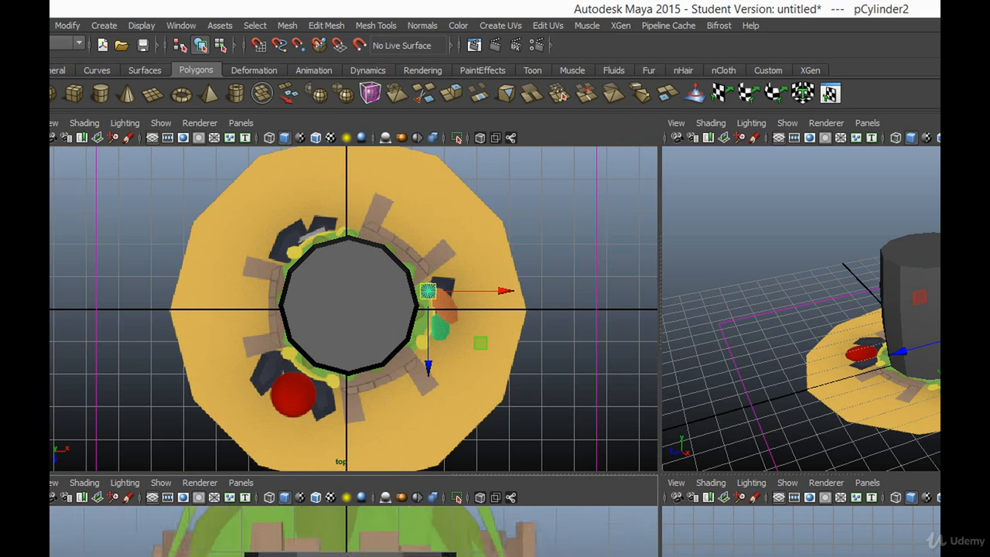
Step: Inspect the new thin cylinder's placement against the yellow reference pole and the hut body in the top and perspective views
{"action": "key", "text": "f"}
{"action": "key", "text": "f"}
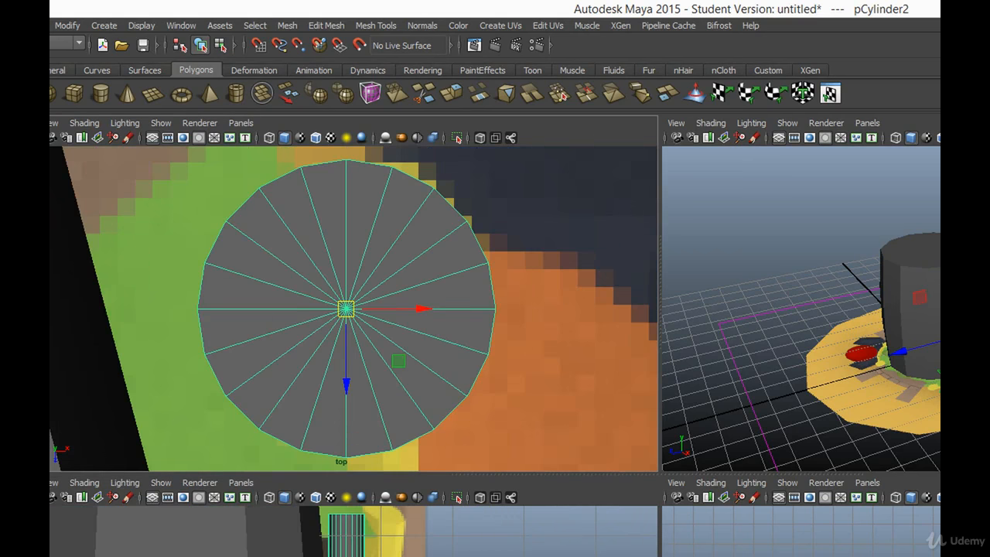
{"action": "key", "text": "f"}
{"action": "key", "text": "f"}
{"action": "scroll", "coordinate": [801, 532], "scroll_direction": "down", "scroll_amount": 3}
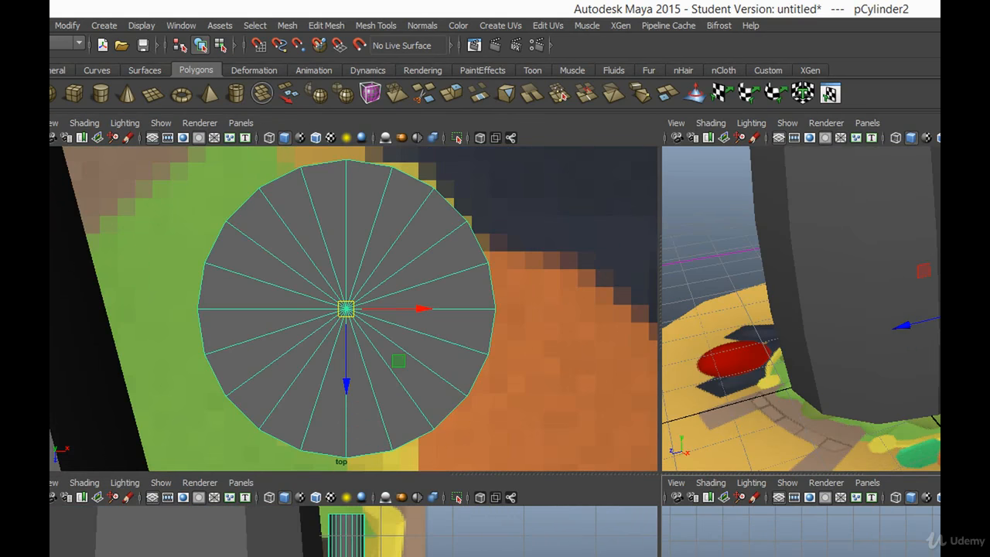
{"action": "scroll", "coordinate": [346, 532], "scroll_direction": "down", "scroll_amount": 4}
{"action": "scroll", "coordinate": [424, 390], "scroll_direction": "down", "scroll_amount": 5}
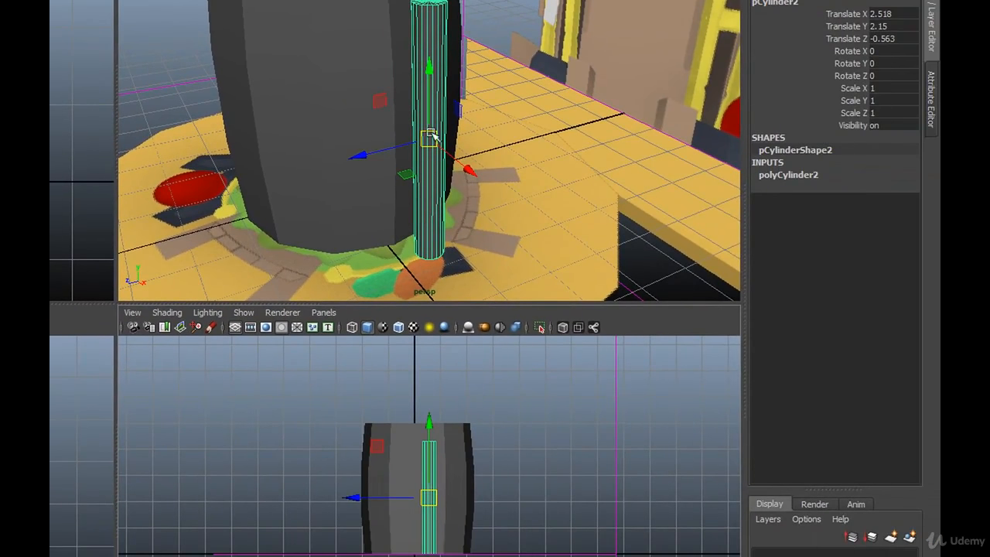
{"action": "mouse_move", "coordinate": [571, 210]}
{"action": "left_mouse_down", "text": "alt"}
{"action": "mouse_move", "coordinate": [562, 223]}
{"action": "mouse_move", "coordinate": [591, 204]}
{"action": "mouse_move", "coordinate": [574, 204]}
{"action": "left_mouse_up", "text": "alt"}
{"action": "mouse_move", "coordinate": [429, 157]}
{"action": "left_mouse_down", "text": "alt"}
{"action": "mouse_move", "coordinate": [422, 181]}
{"action": "mouse_move", "coordinate": [428, 172]}
{"action": "left_mouse_up", "text": "alt"}
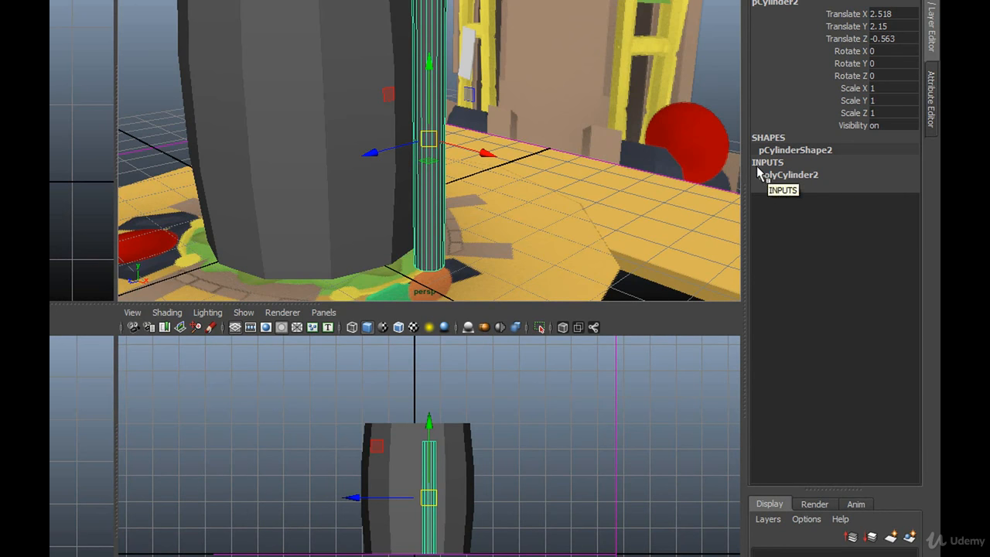
Step: Set the thin pole cylinder's axis subdivisions to 8 and its height subdivisions to 3
{"action": "left_click", "coordinate": [790, 177]}
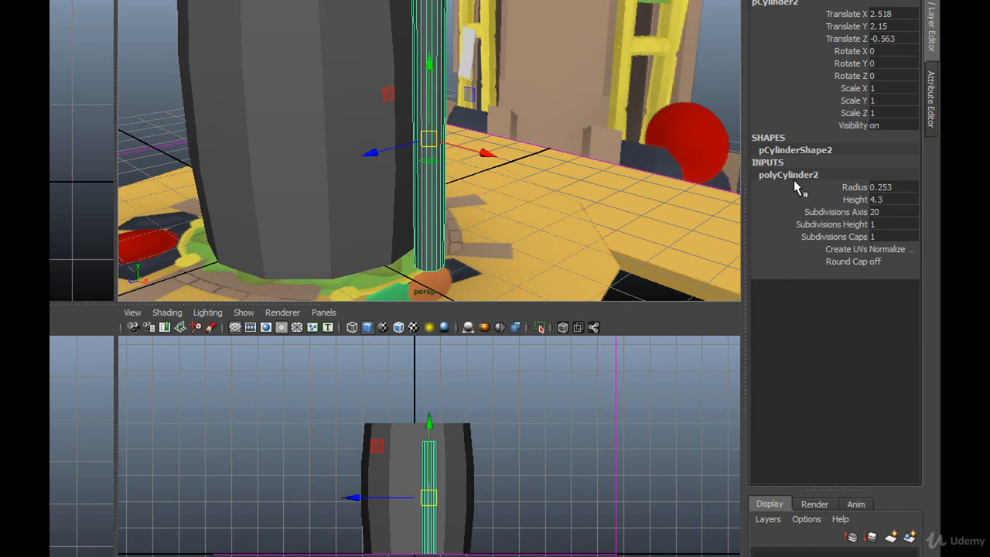
{"action": "left_click", "coordinate": [884, 210]}
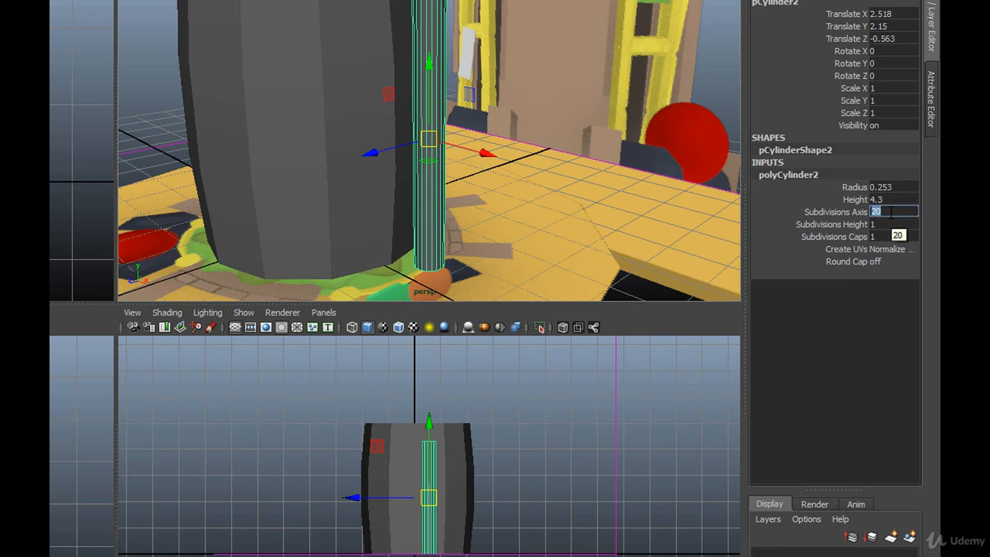
{"action": "key", "text": "Return"}
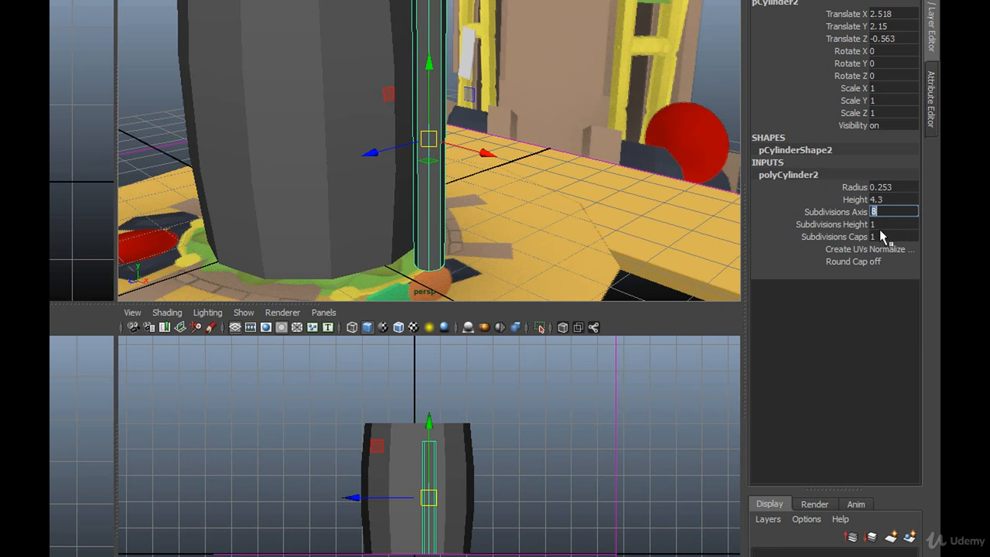
{"action": "left_click", "coordinate": [884, 225]}
{"action": "type", "text": "23"}
{"action": "key", "text": "Return"}
Step: Switch the pole cylinder to edge selection and select the edges around its two middle rings in the perspective view
{"action": "mouse_move", "coordinate": [503, 161]}
{"action": "left_mouse_down", "text": "alt"}
{"action": "mouse_move", "coordinate": [464, 162]}
{"action": "mouse_move", "coordinate": [520, 152]}
{"action": "mouse_move", "coordinate": [503, 150]}
{"action": "mouse_move", "coordinate": [512, 163]}
{"action": "left_mouse_up", "text": "alt"}
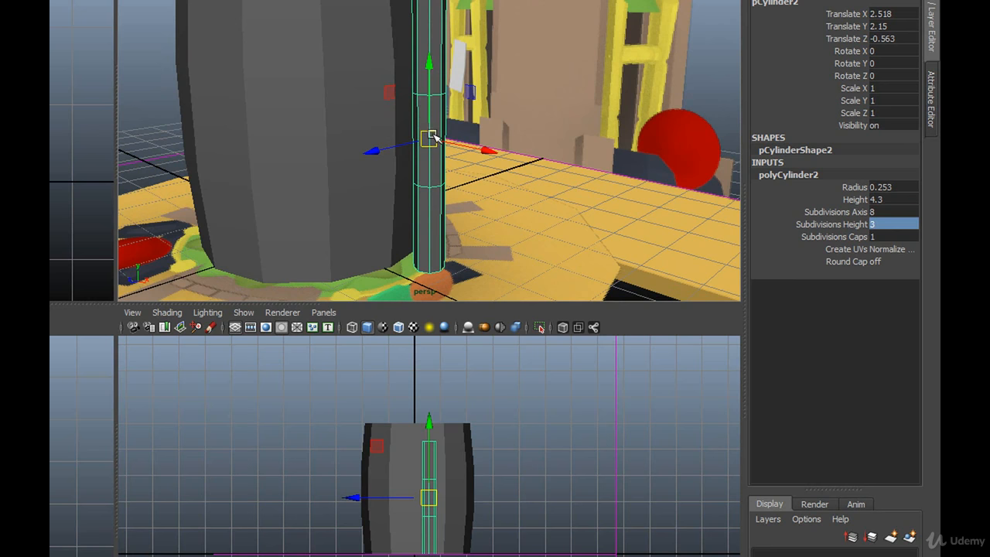
{"action": "right_click", "coordinate": [430, 170]}
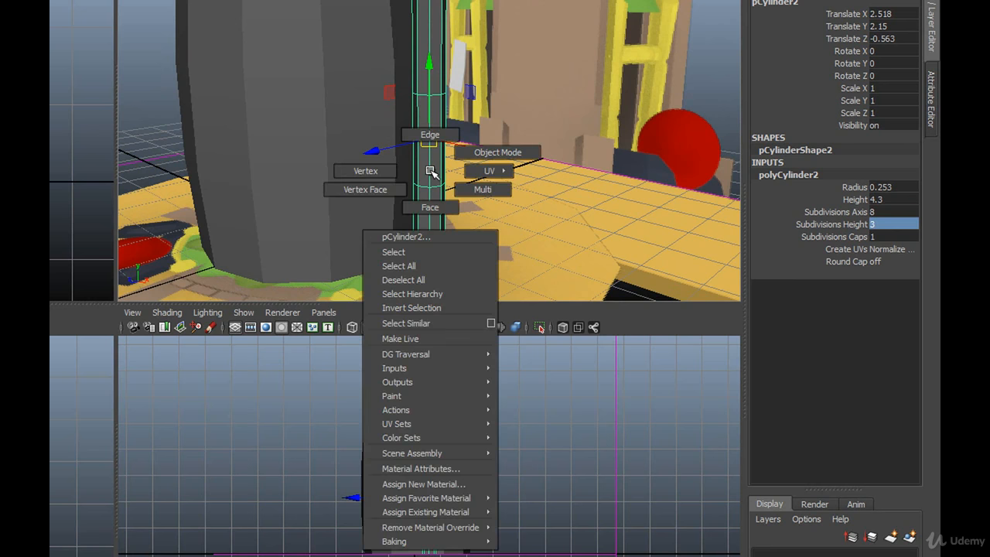
{"action": "left_click", "coordinate": [429, 136]}
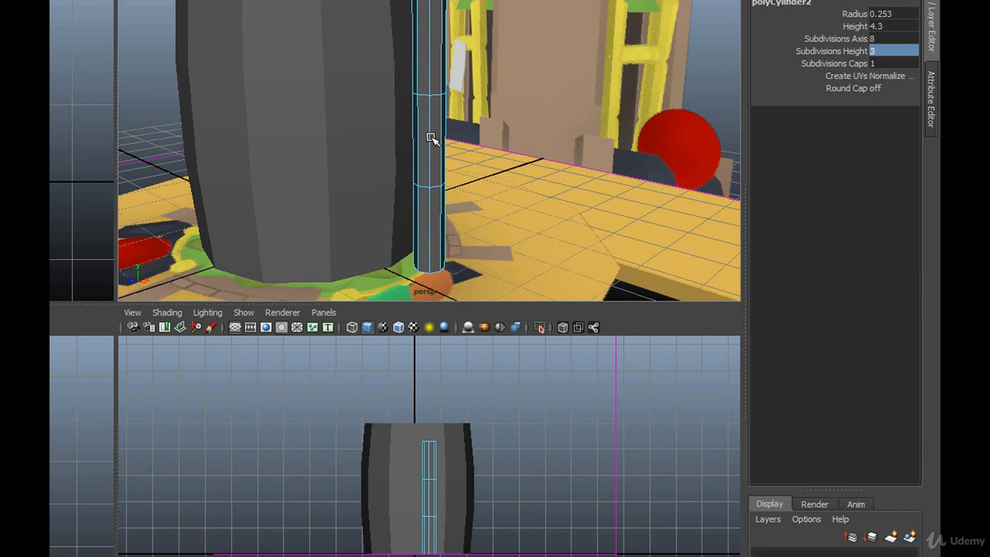
{"action": "left_click_drag", "start_coordinate": [488, 76], "coordinate": [338, 136]}
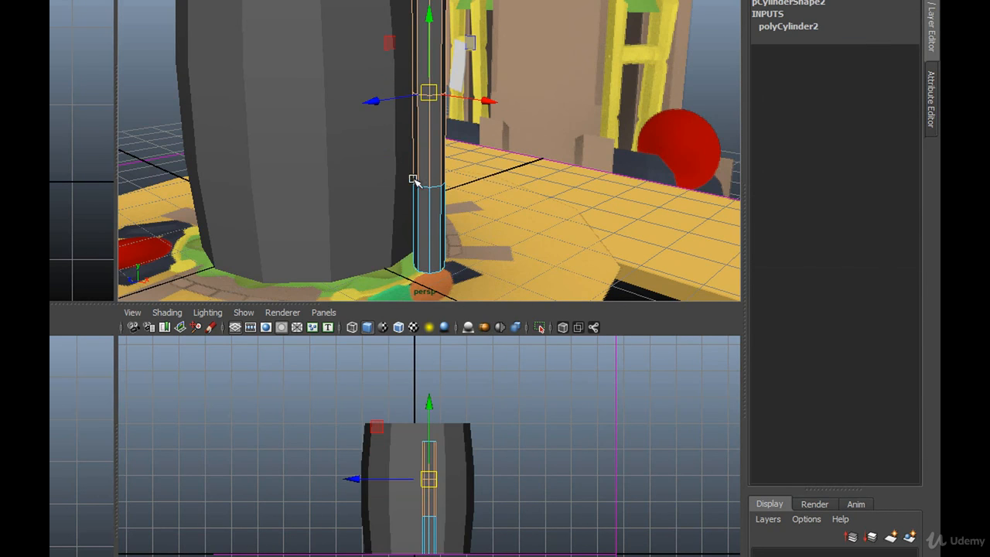
{"action": "left_click_drag", "start_coordinate": [493, 160], "coordinate": [352, 227]}
{"action": "left_click_drag", "start_coordinate": [362, 65], "coordinate": [495, 144], "text": "shift"}
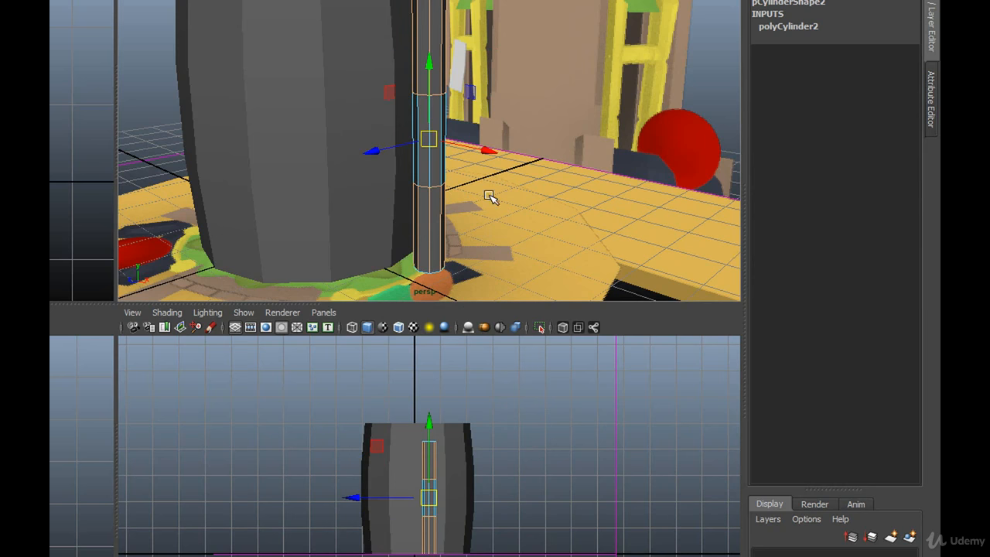
{"action": "key", "text": "f"}
{"action": "left_click_drag", "start_coordinate": [473, 48], "coordinate": [358, 148], "text": "alt"}
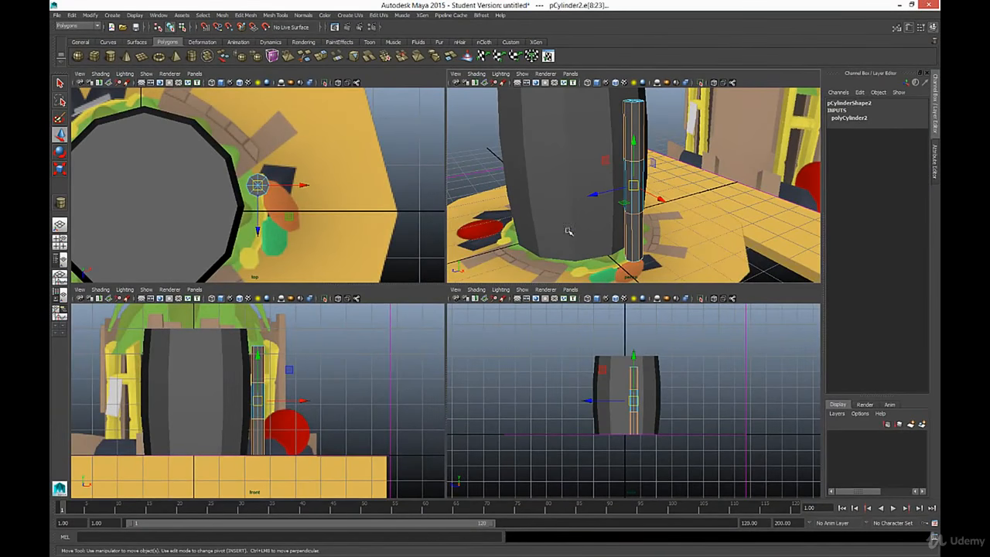
Step: Enlarge the front view around the pole and try to select the upper of its two middle edge rings
{"action": "key", "text": "f"}
{"action": "key", "text": "space"}
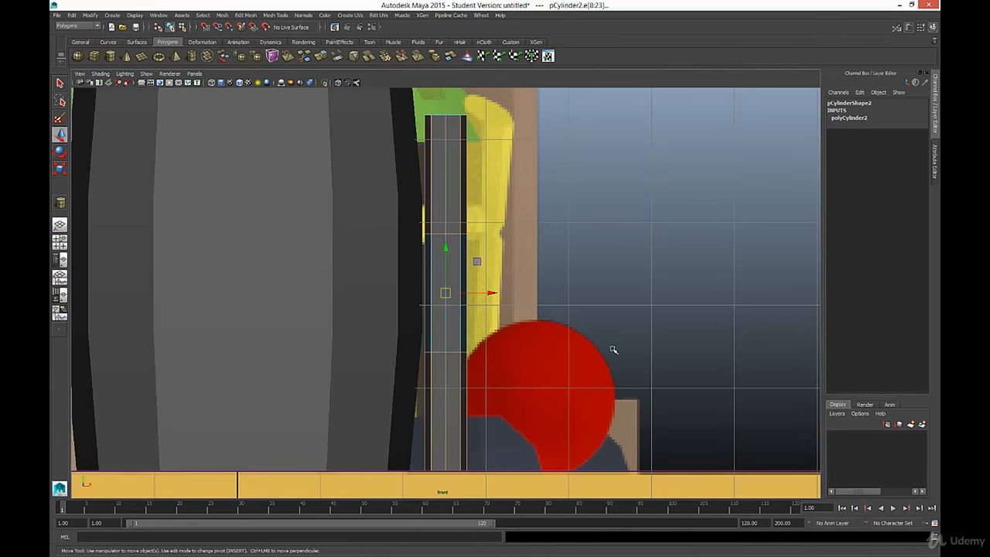
{"action": "left_click", "coordinate": [560, 237]}
{"action": "left_click_drag", "start_coordinate": [503, 227], "coordinate": [393, 254]}
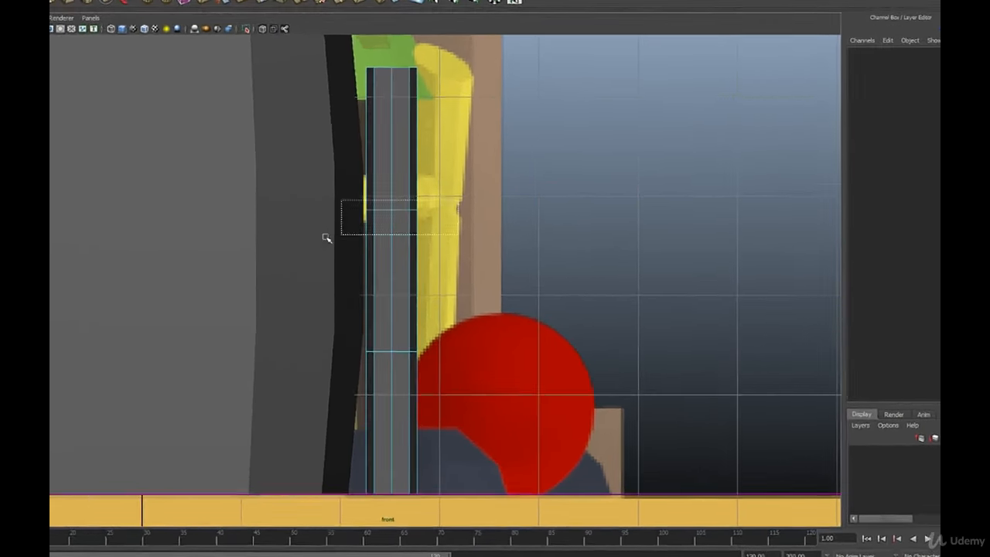
{"action": "left_click_drag", "start_coordinate": [327, 238], "coordinate": [317, 239]}
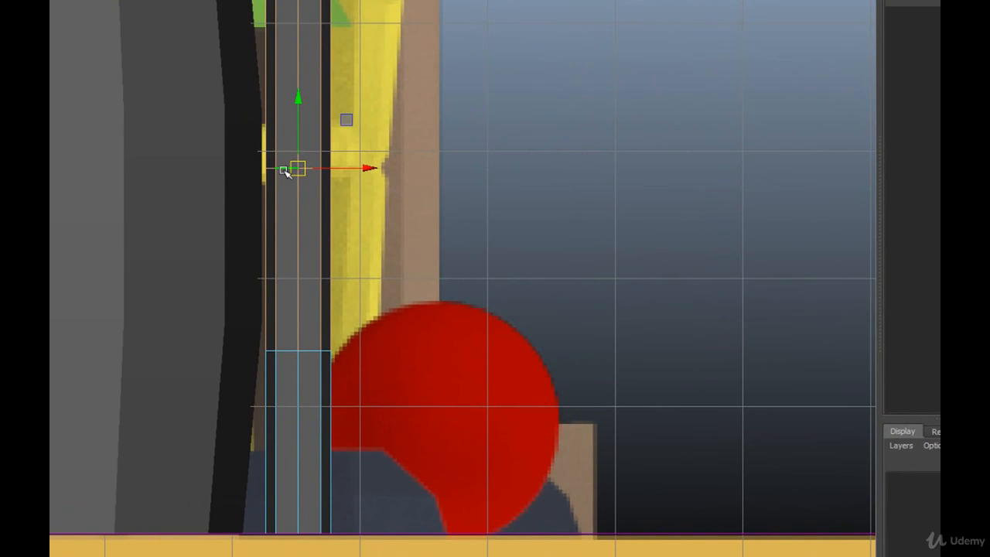
{"action": "left_click", "coordinate": [285, 170]}
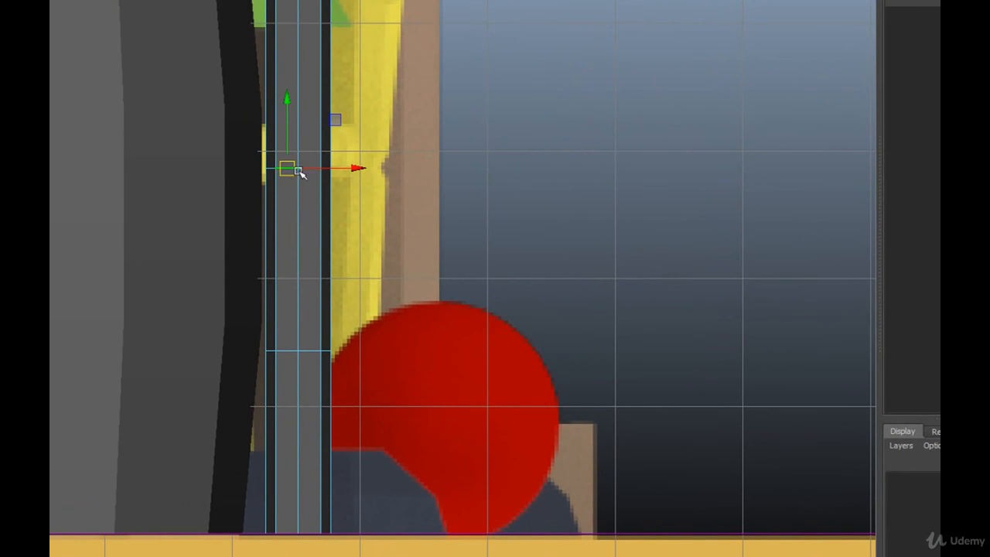
{"action": "left_click", "coordinate": [271, 170], "text": "shift"}
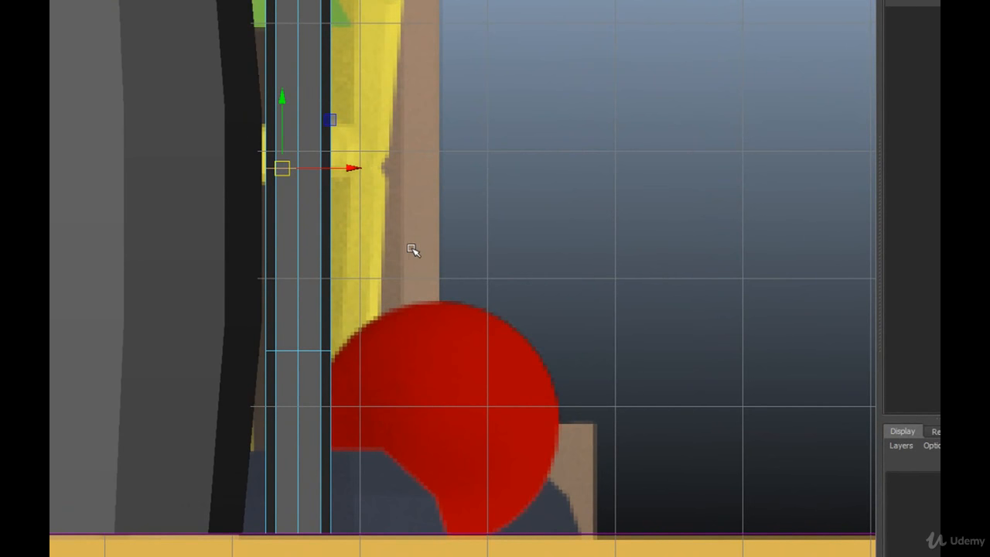
{"action": "scroll", "coordinate": [407, 247], "scroll_direction": "up", "scroll_amount": 5}
{"action": "scroll", "coordinate": [408, 247], "scroll_direction": "up", "scroll_amount": 1}
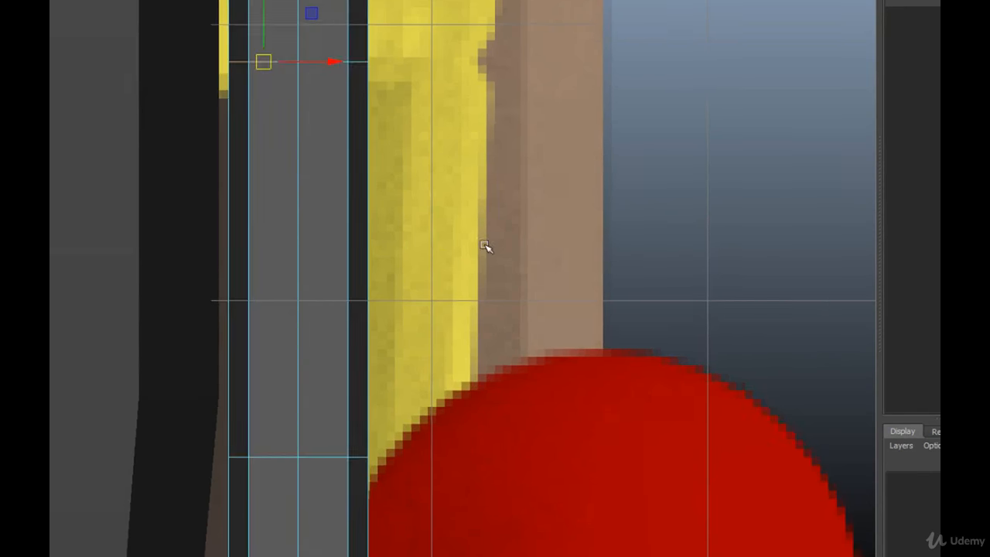
Step: Select the pole's entire upper middle edge ring in the front view, leaving the vertical edges out of the selection
{"action": "left_click_drag", "start_coordinate": [430, 31], "coordinate": [50, 124]}
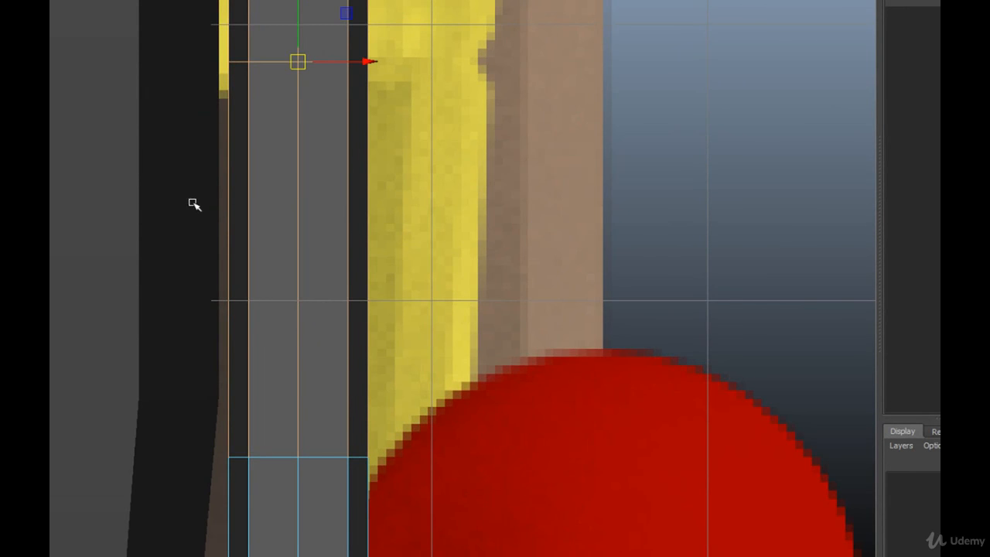
{"action": "left_click_drag", "start_coordinate": [183, 181], "coordinate": [445, 351]}
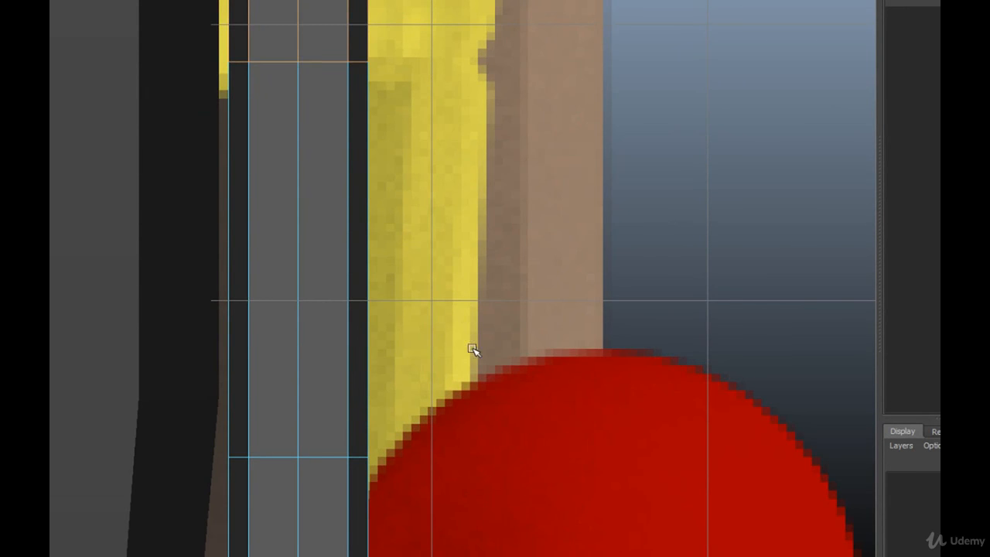
{"action": "middle_click_drag", "start_coordinate": [433, 154], "coordinate": [452, 318]}
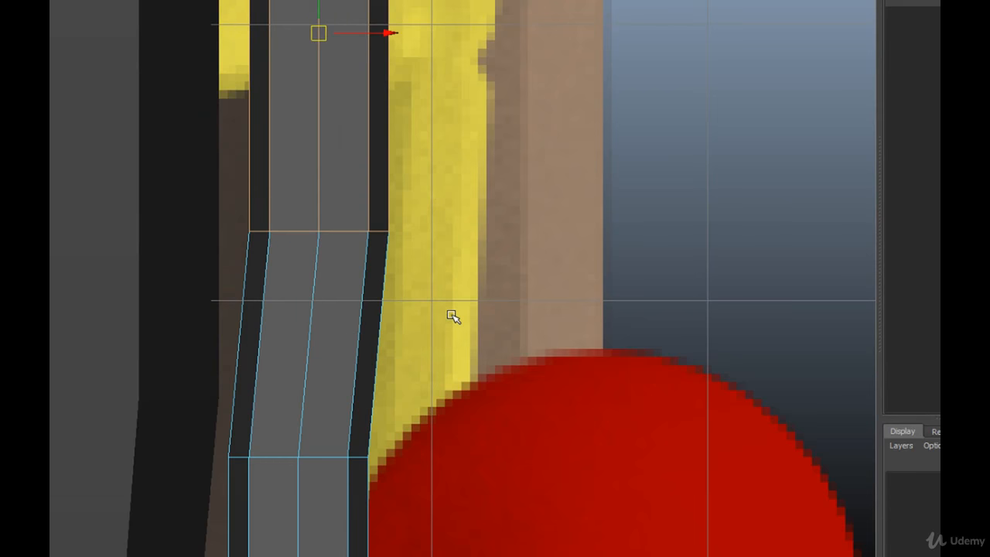
{"action": "key", "text": "ctrl+z"}
{"action": "middle_click_drag", "start_coordinate": [410, 110], "coordinate": [386, 401], "text": "alt"}
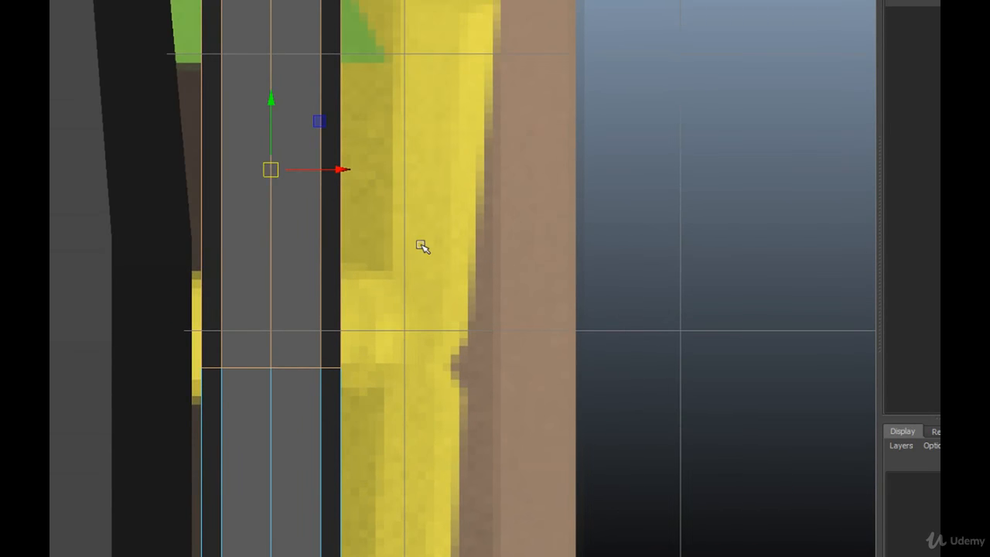
{"action": "left_click_drag", "start_coordinate": [409, 259], "coordinate": [106, 113], "text": "ctrl"}
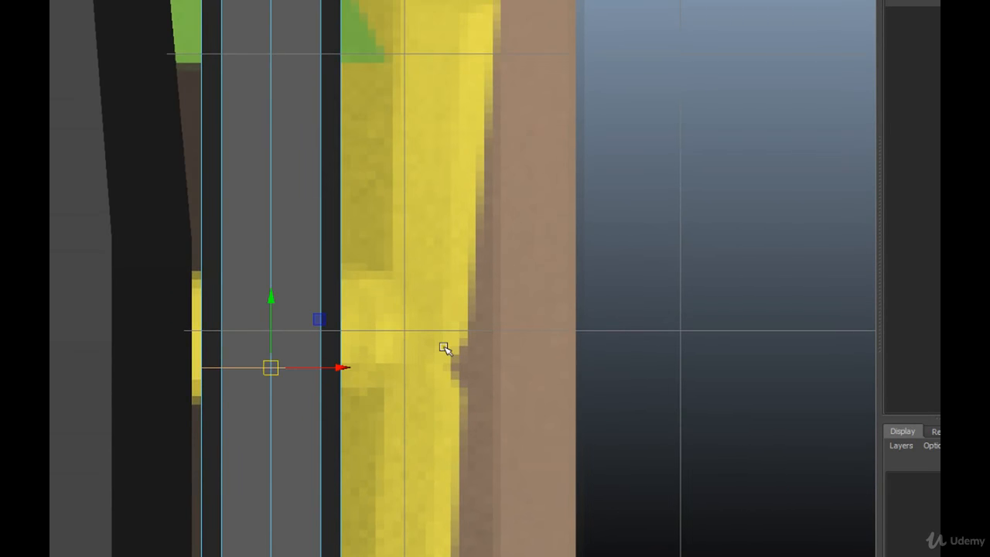
{"action": "scroll", "coordinate": [441, 348], "scroll_direction": "down", "scroll_amount": 5}
{"action": "scroll", "coordinate": [405, 348], "scroll_direction": "up", "scroll_amount": 3}
{"action": "scroll", "coordinate": [404, 349], "scroll_direction": "up", "scroll_amount": 2}
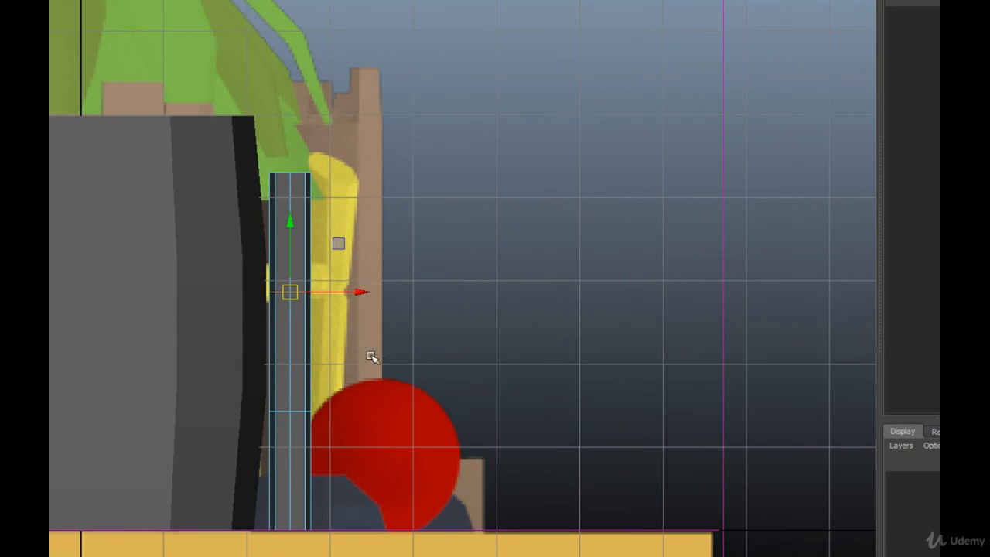
{"action": "scroll", "coordinate": [338, 447], "scroll_direction": "up", "scroll_amount": 2}
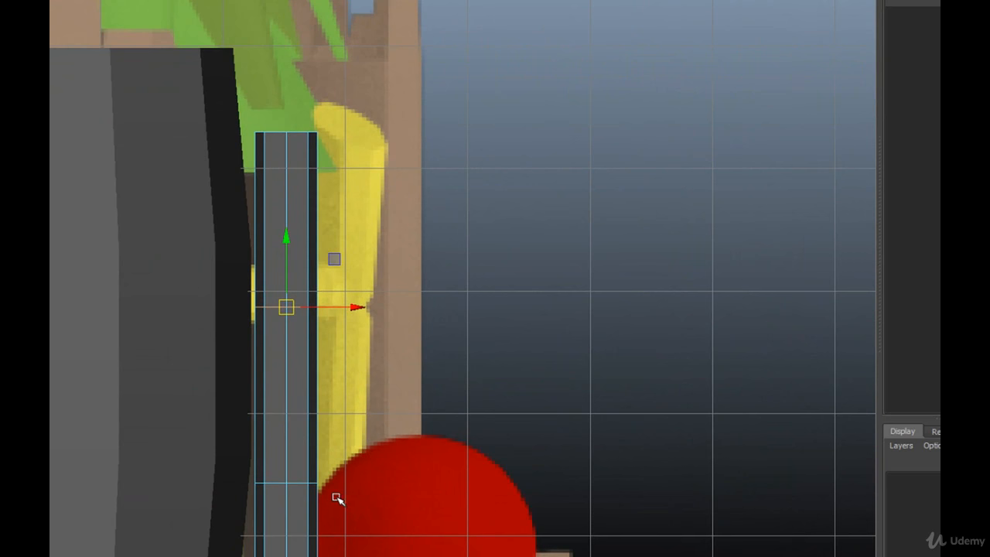
Step: Add the pole's lower middle edge ring to the selection, leaving out the vertical edges above and below it
{"action": "left_click_drag", "start_coordinate": [347, 470], "coordinate": [174, 508]}
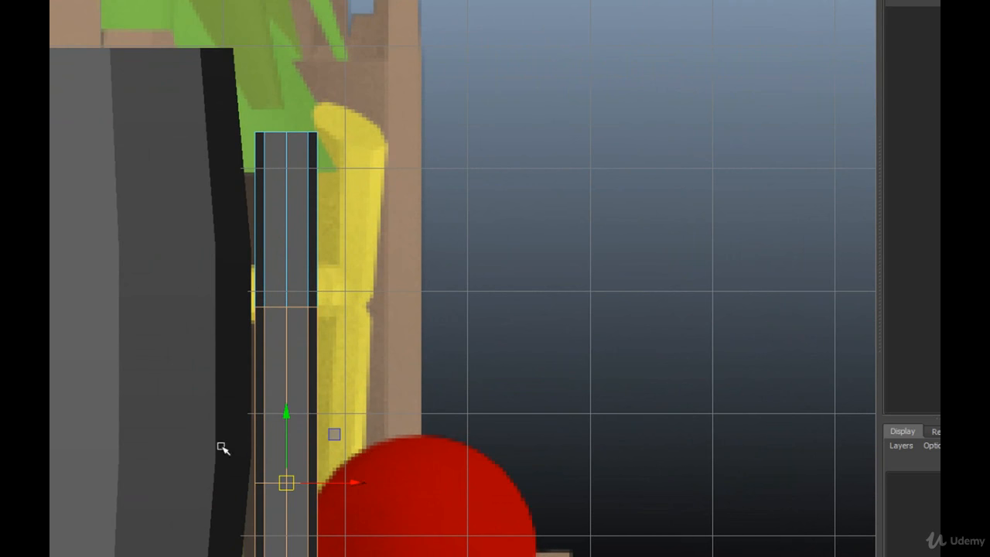
{"action": "left_click_drag", "start_coordinate": [212, 391], "coordinate": [374, 439], "text": "ctrl"}
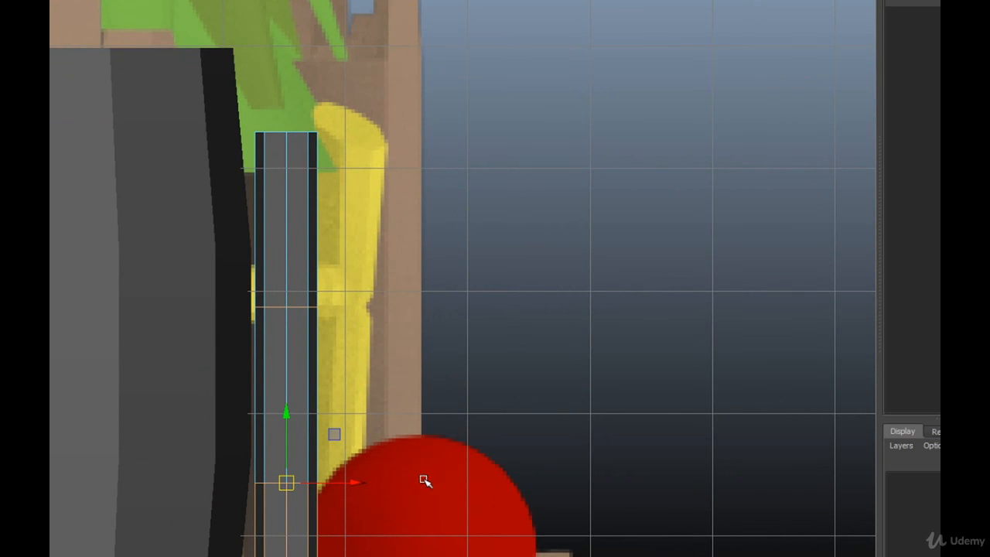
{"action": "middle_click_drag", "start_coordinate": [399, 462], "coordinate": [400, 310], "text": "alt"}
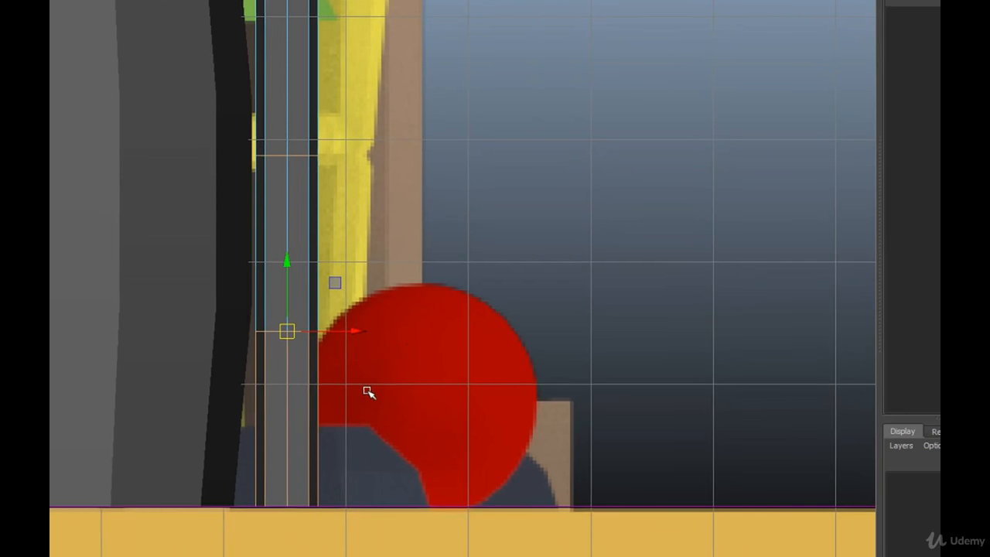
{"action": "left_click_drag", "start_coordinate": [358, 405], "coordinate": [161, 434], "text": "ctrl"}
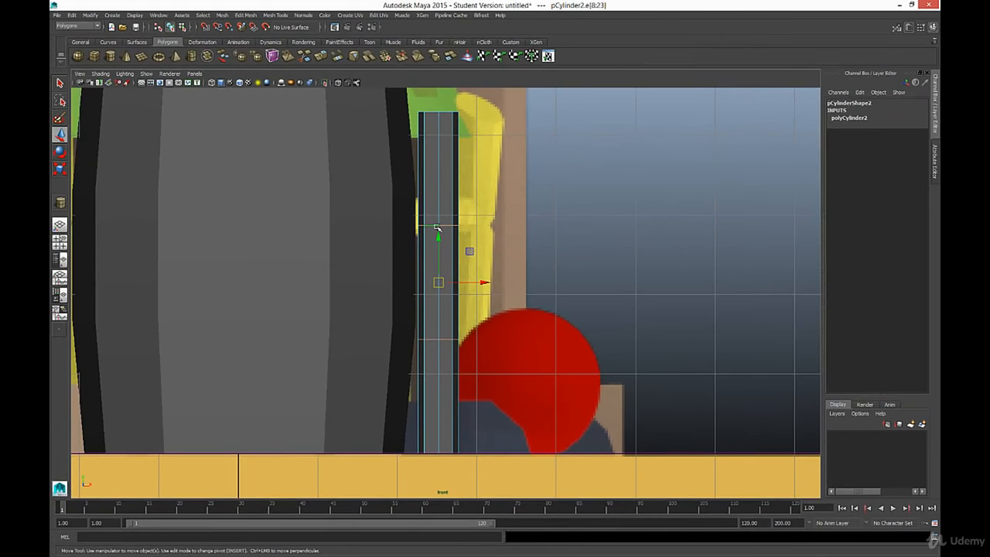
{"action": "left_click", "coordinate": [419, 215]}
Step: Enlarge the perspective view and remove the lower ring from the selection so only the pole's upper middle ring stays selected
{"action": "key", "text": "space"}
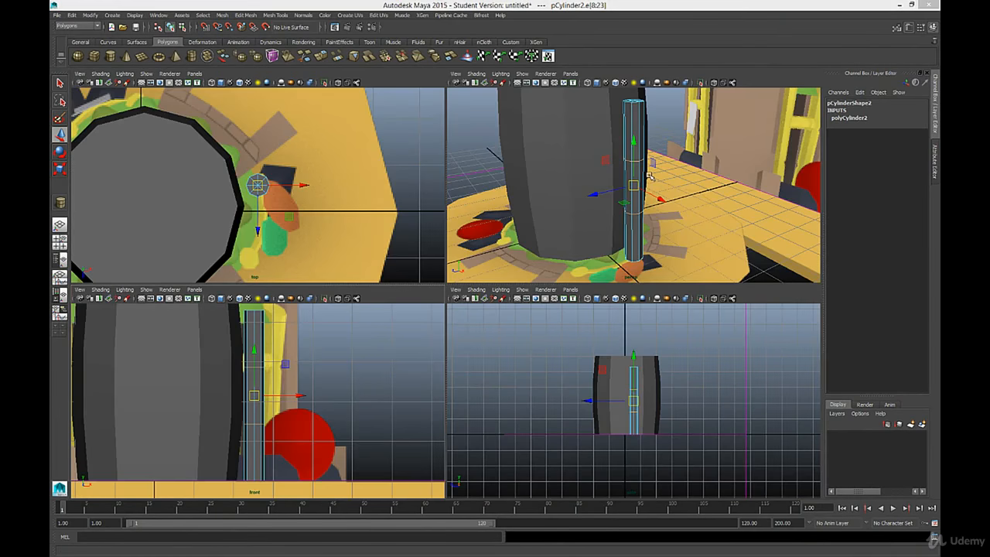
{"action": "key", "text": "space"}
{"action": "left_click_drag", "start_coordinate": [477, 306], "coordinate": [480, 290], "text": "alt"}
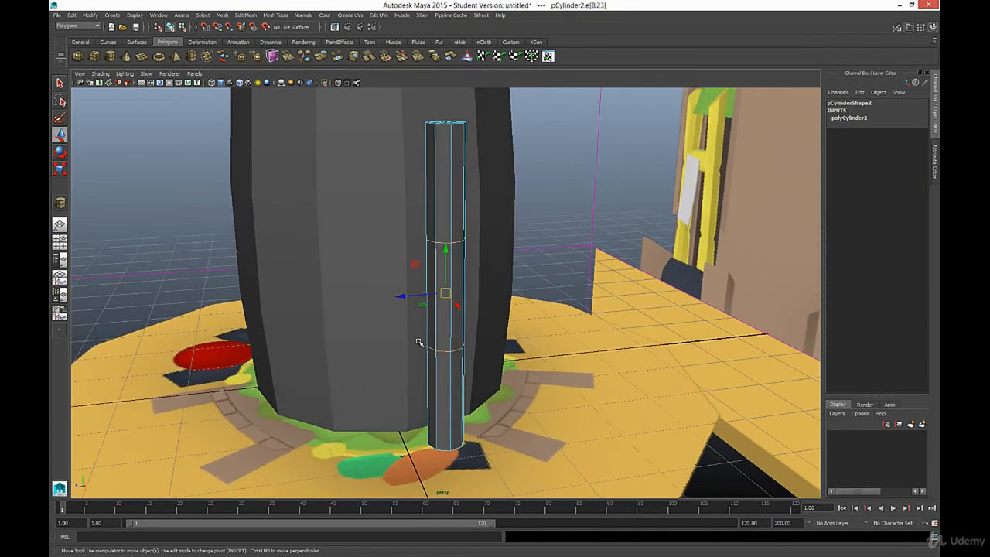
{"action": "left_click_drag", "start_coordinate": [400, 321], "coordinate": [510, 361], "text": "ctrl"}
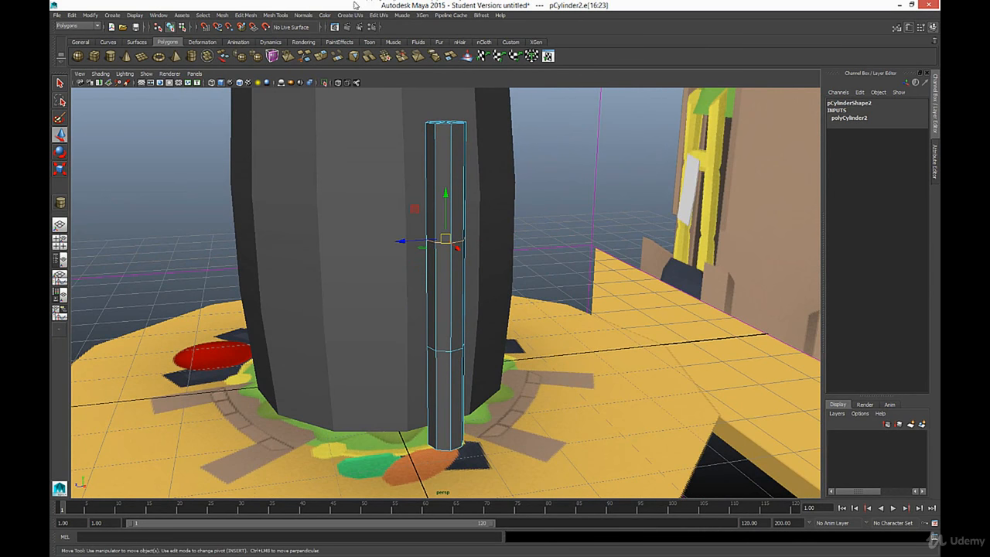
{"action": "left_click", "coordinate": [222, 16]}
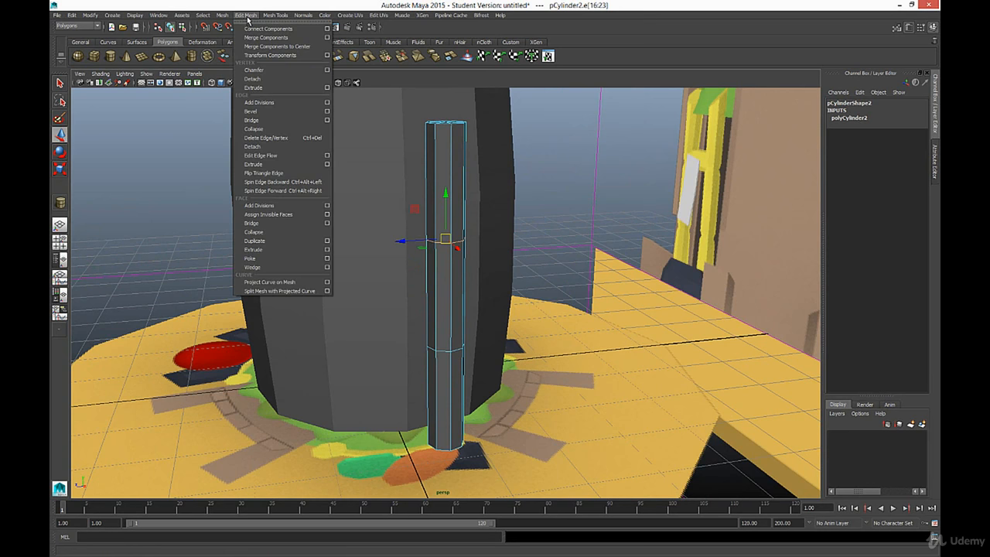
{"action": "mouse_move", "coordinate": [287, 17]}
{"action": "mouse_move", "coordinate": [247, 17]}
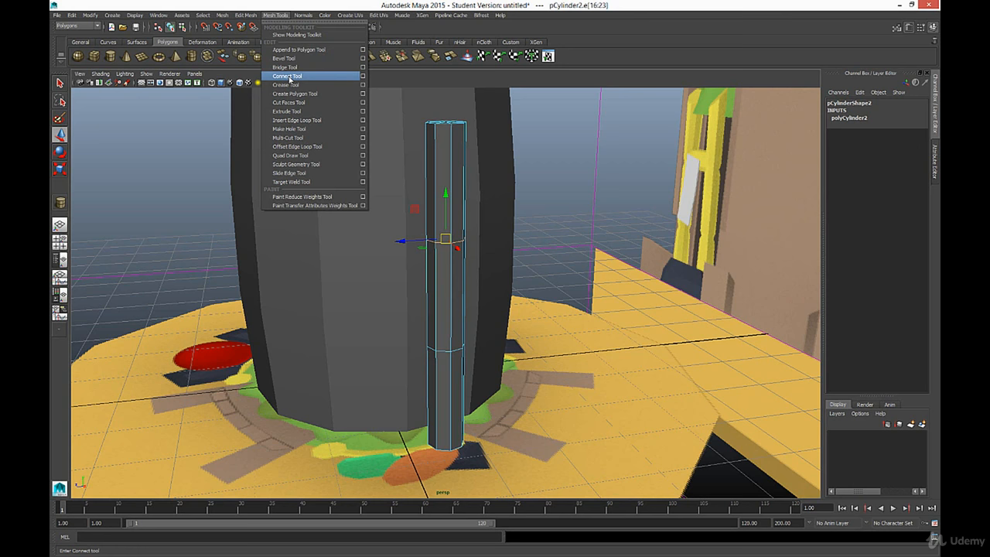
{"action": "left_click", "coordinate": [432, 4]}
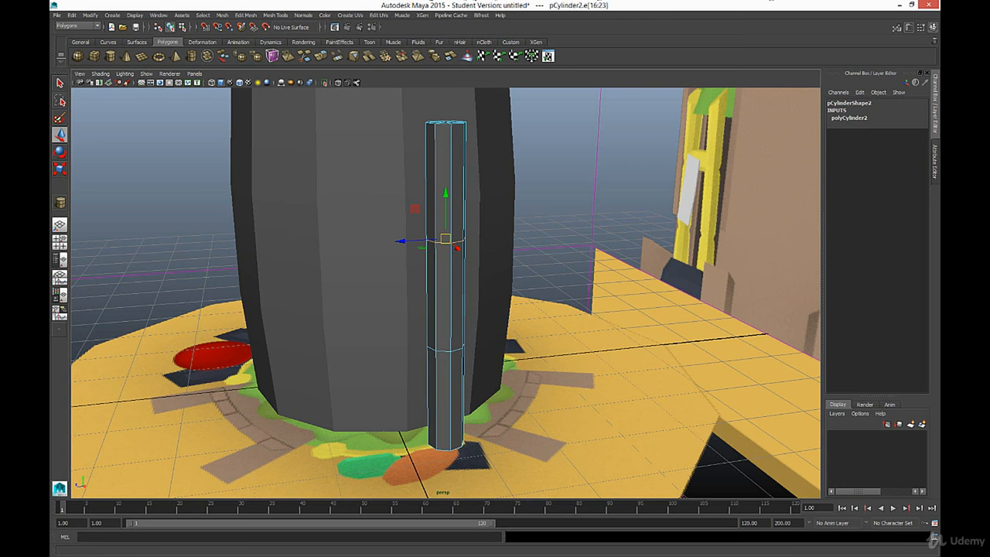
{"action": "key", "text": "ctrl+z"}
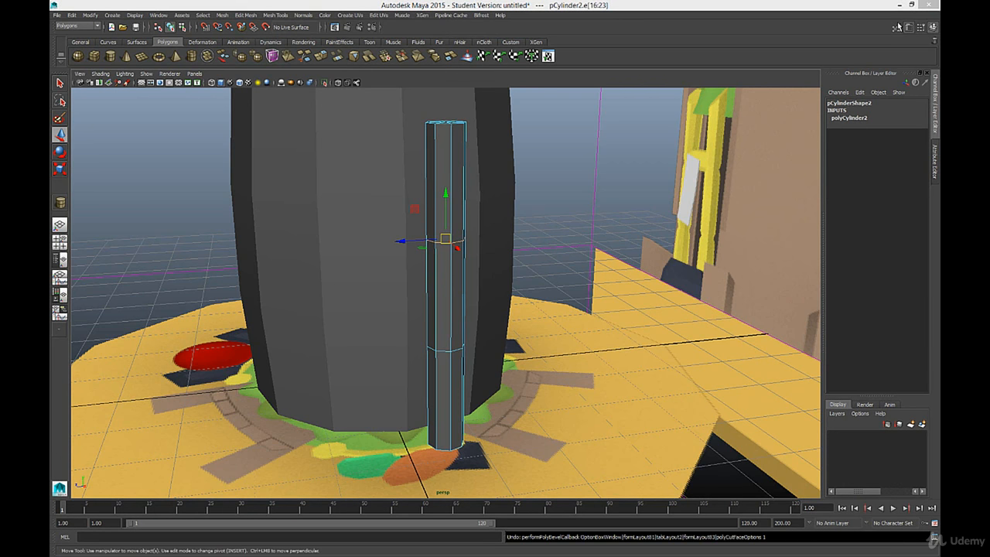
Step: Bevel the pole's selected upper middle edge ring with a fractional width of 0.2 and 2 segments
{"action": "left_click", "coordinate": [244, 14]}
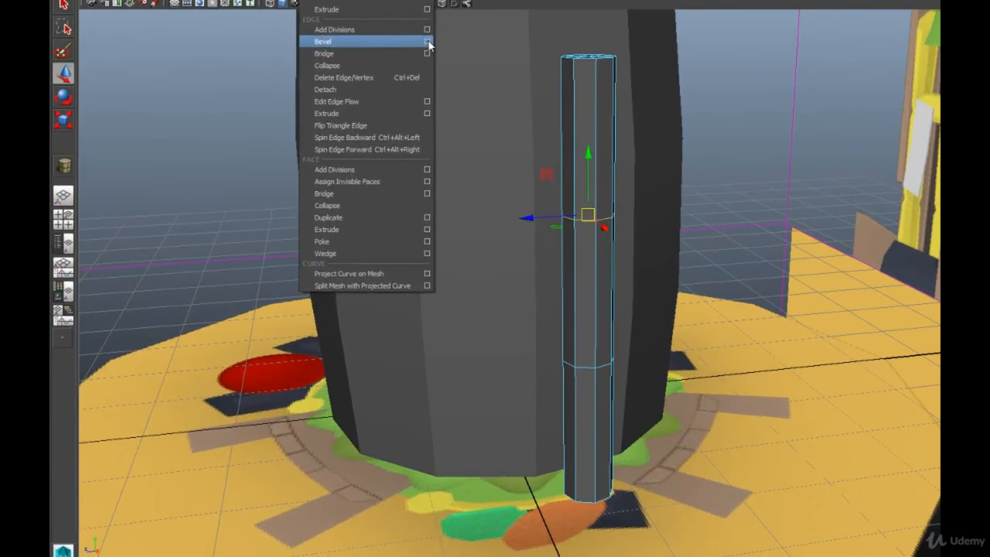
{"action": "left_click", "coordinate": [327, 111]}
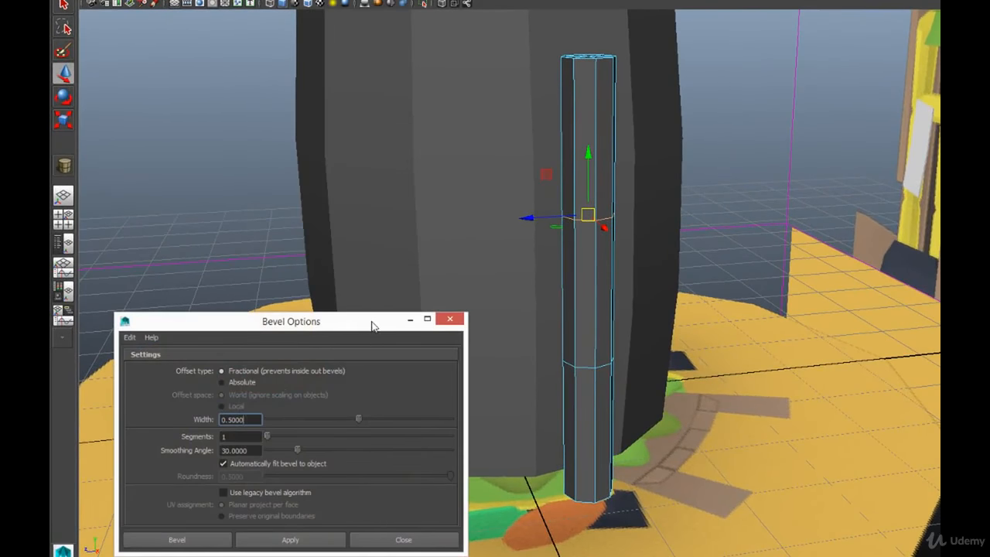
{"action": "left_click_drag", "start_coordinate": [371, 326], "coordinate": [415, 70]}
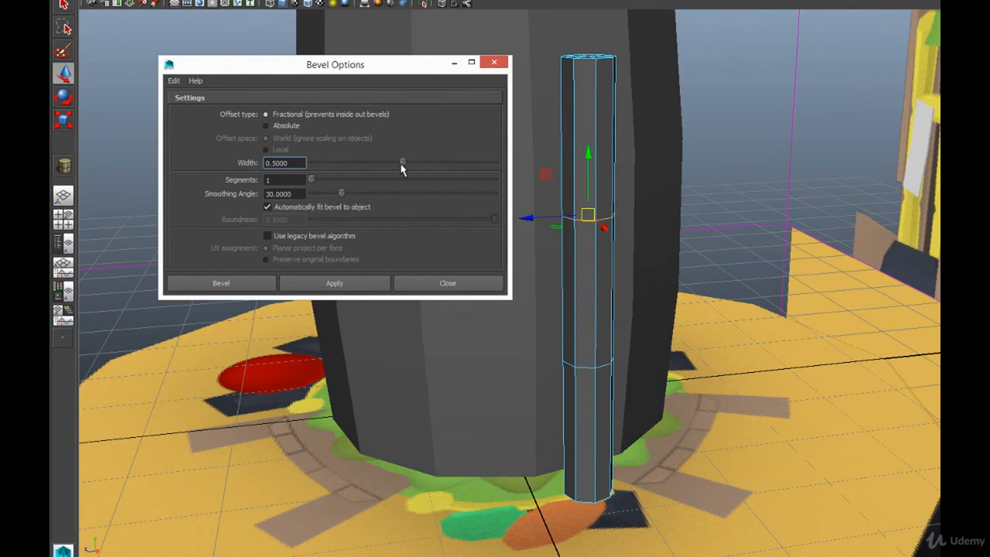
{"action": "left_click_drag", "start_coordinate": [401, 162], "coordinate": [352, 162]}
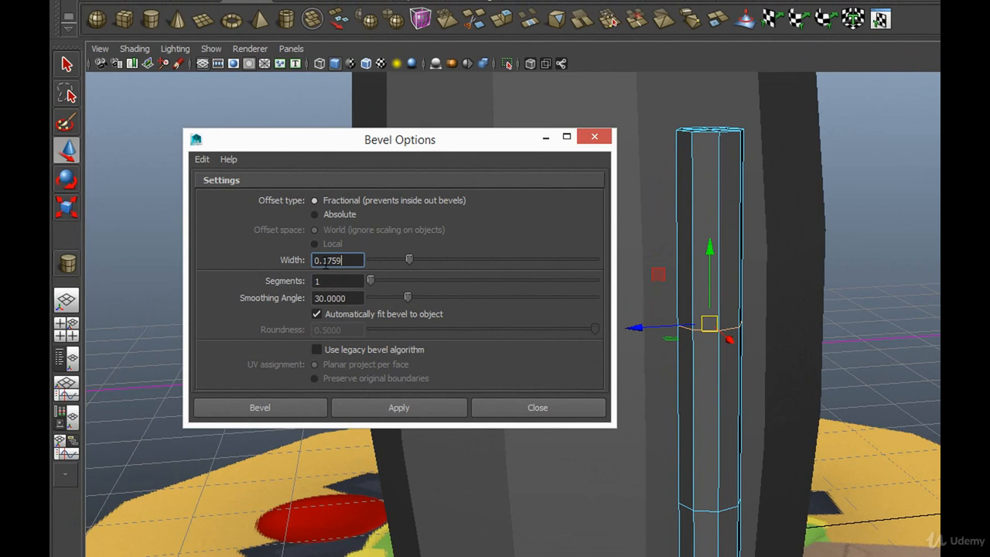
{"action": "left_click_drag", "start_coordinate": [323, 261], "coordinate": [354, 261]}
{"action": "type", "text": "2"}
{"action": "left_click", "coordinate": [335, 283]}
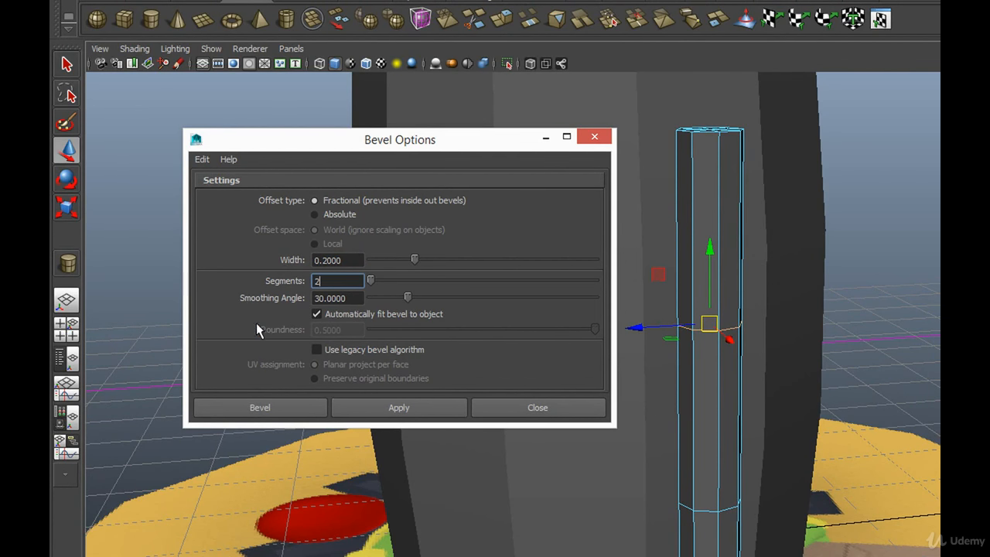
{"action": "left_click", "coordinate": [395, 406]}
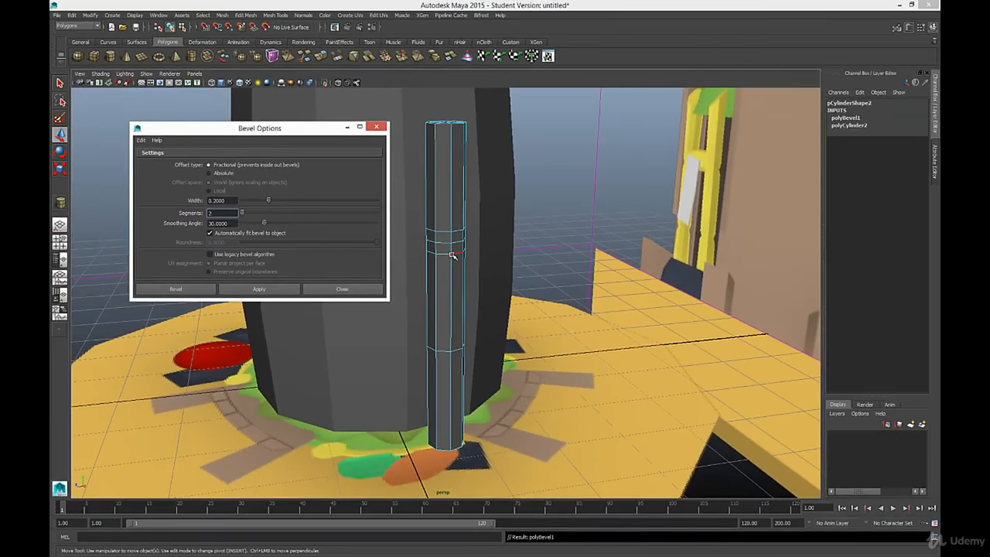
{"action": "left_click", "coordinate": [344, 291]}
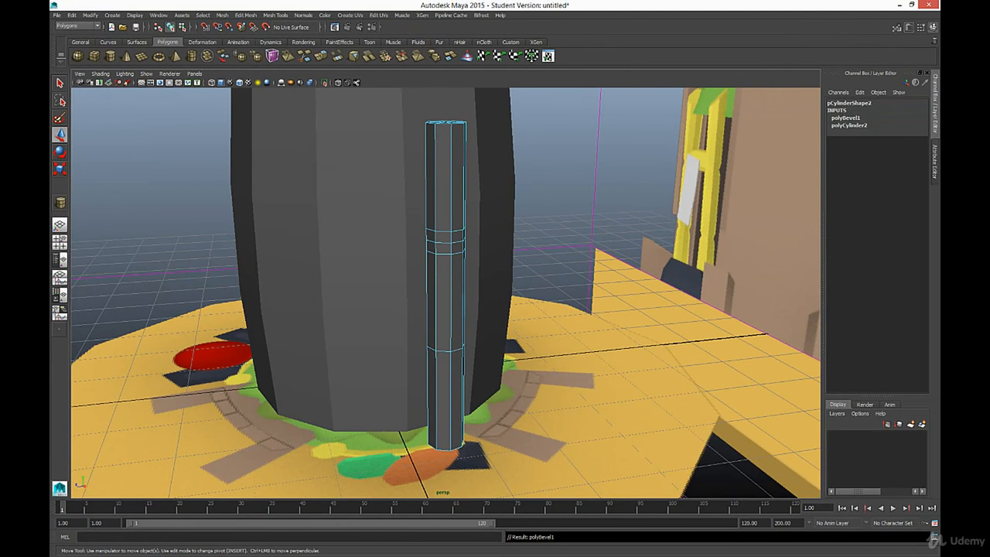
{"action": "left_click_drag", "start_coordinate": [525, 334], "coordinate": [417, 344], "text": "alt"}
{"action": "double_click", "coordinate": [447, 353]}
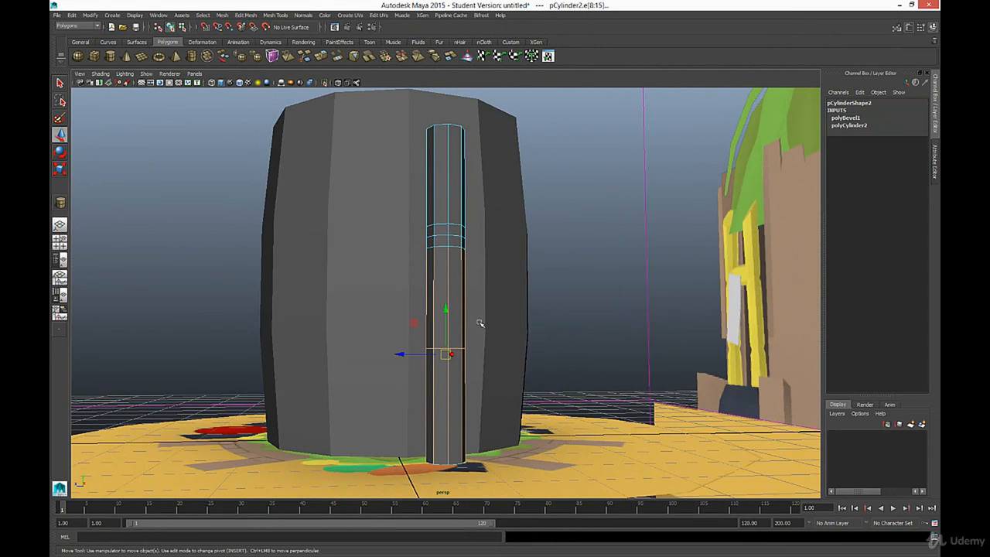
{"action": "left_click_drag", "start_coordinate": [481, 323], "coordinate": [384, 276]}
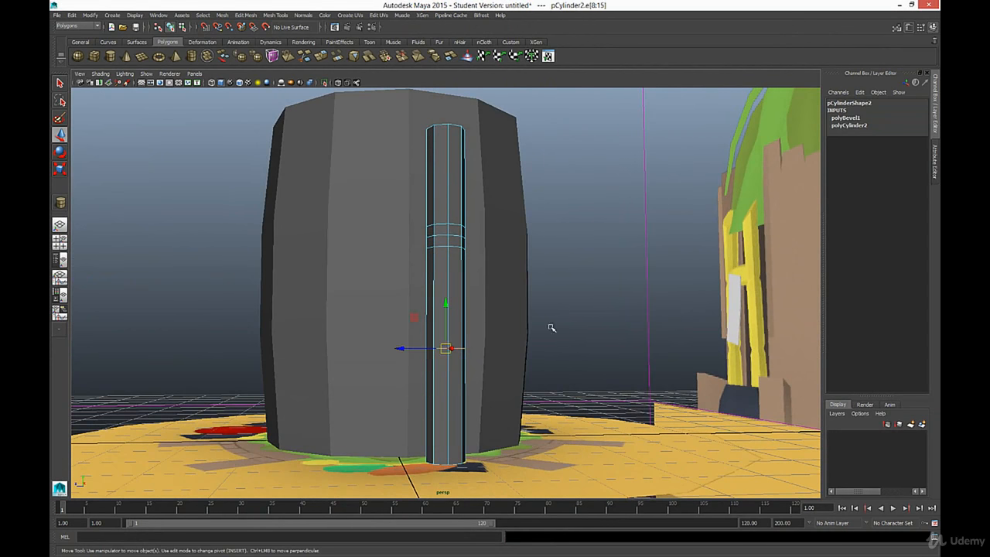
{"action": "left_click_drag", "start_coordinate": [517, 301], "coordinate": [549, 323], "text": "alt"}
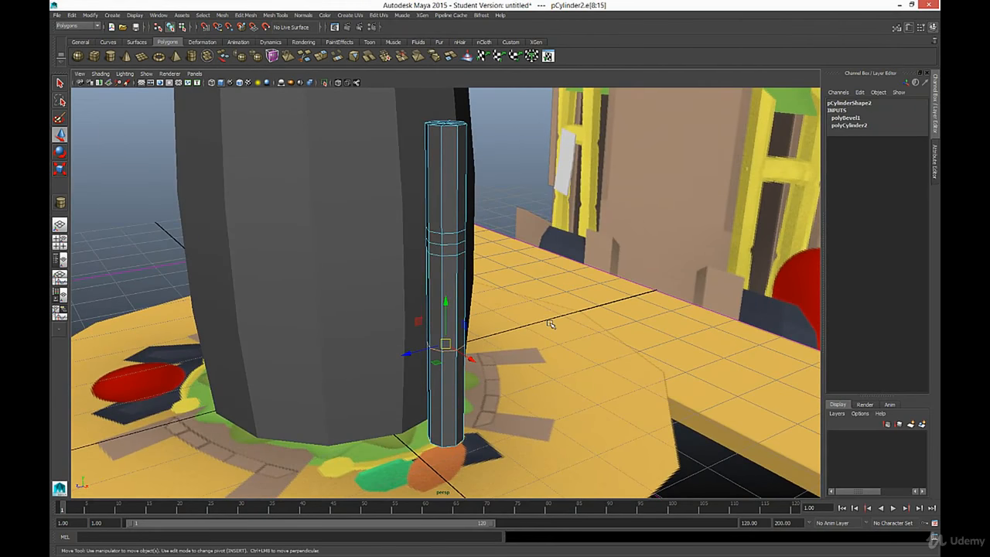
{"action": "left_click", "coordinate": [532, 309]}
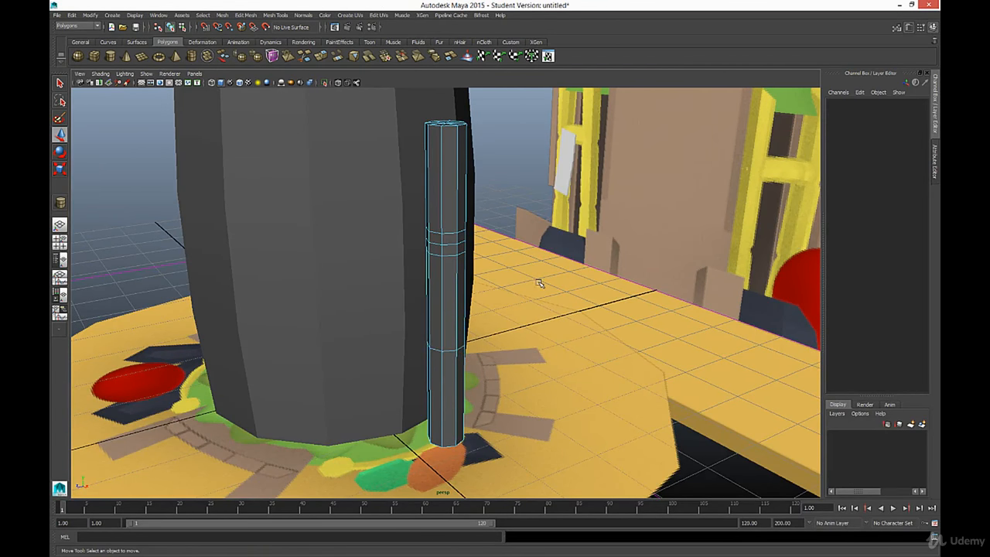
Step: Show the Modeling Toolkit and insert one edge loop just below and one just above the pole's lower middle ring
{"action": "left_click", "coordinate": [278, 15]}
{"action": "left_click", "coordinate": [290, 35]}
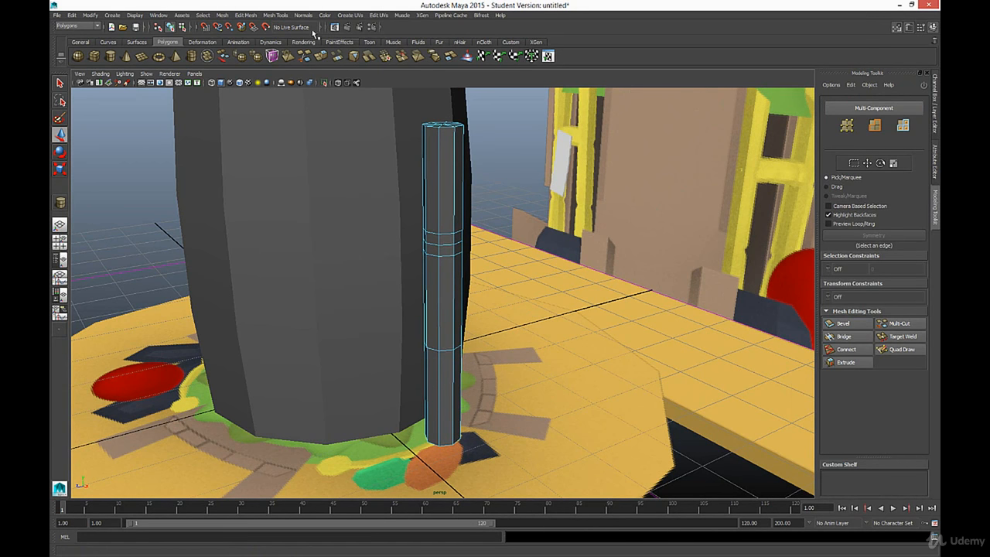
{"action": "left_click", "coordinate": [276, 15]}
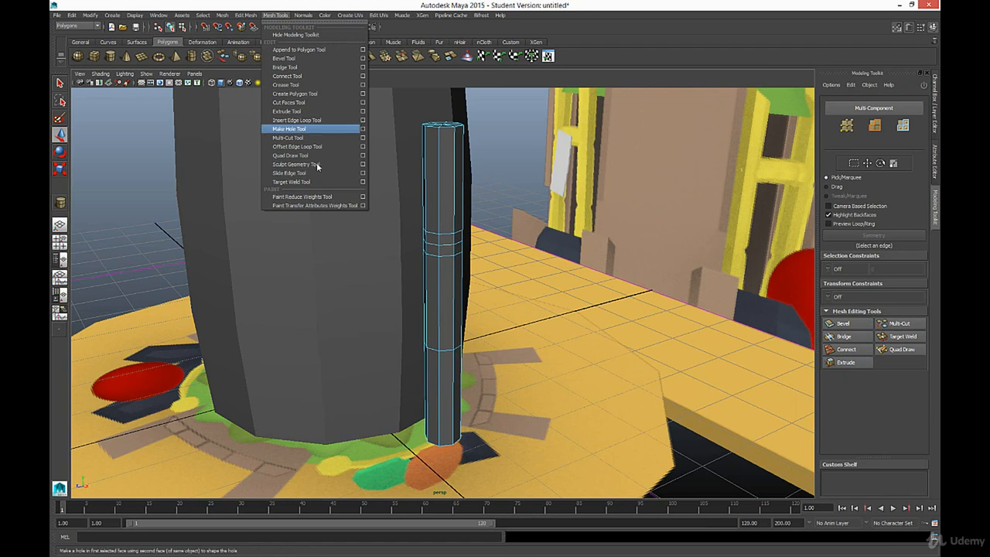
{"action": "left_click", "coordinate": [311, 119]}
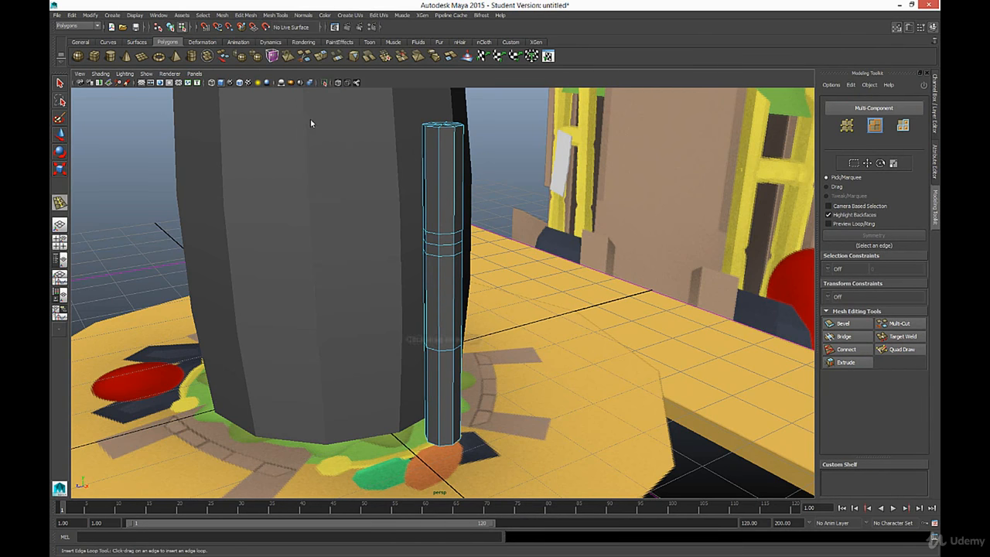
{"action": "left_click", "coordinate": [440, 360]}
{"action": "left_click_drag", "start_coordinate": [442, 349], "coordinate": [456, 353]}
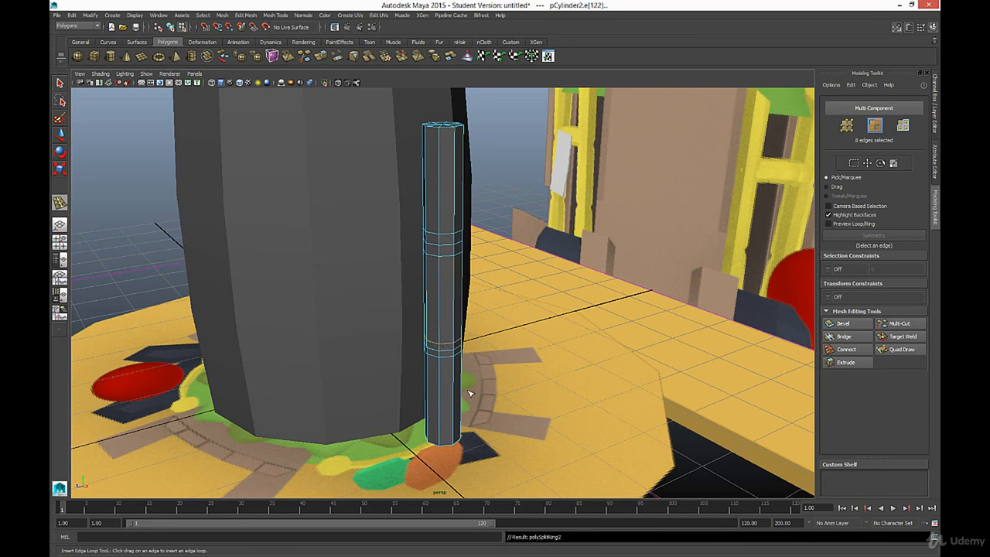
{"action": "left_click_drag", "start_coordinate": [468, 394], "coordinate": [652, 379], "text": "alt"}
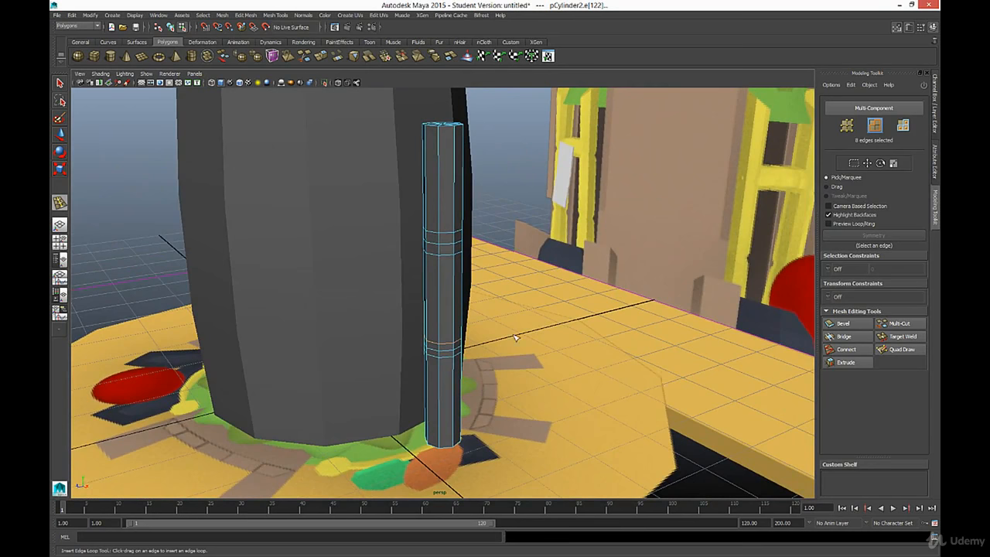
{"action": "mouse_move", "coordinate": [510, 334]}
{"action": "left_mouse_down", "text": "alt"}
{"action": "mouse_move", "coordinate": [521, 327]}
{"action": "mouse_move", "coordinate": [504, 334]}
{"action": "left_mouse_up", "text": "alt"}
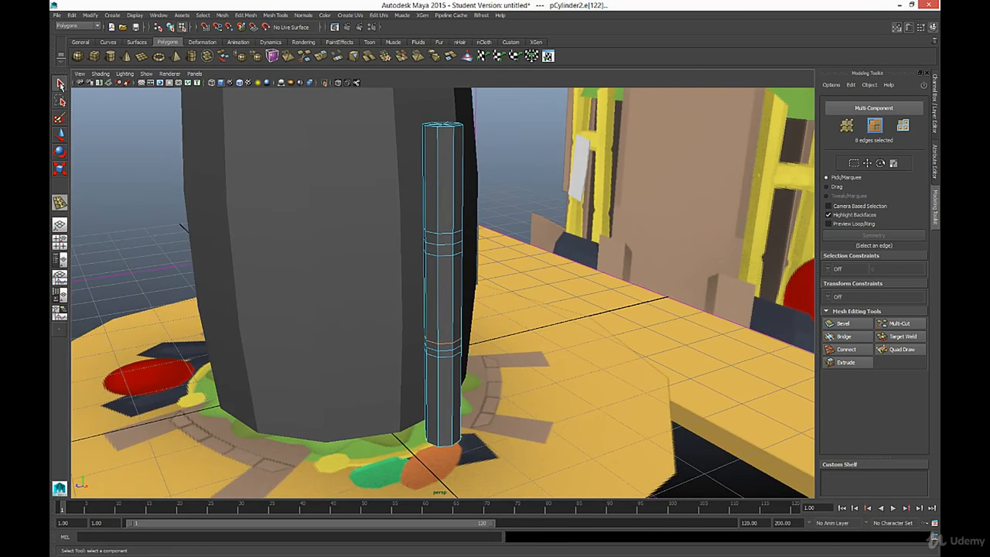
Step: In the front view, select the central ring of the pole's upper three-loop band and scale it inward into a V-shaped groove
{"action": "left_click", "coordinate": [60, 83]}
{"action": "left_click_drag", "start_coordinate": [487, 293], "coordinate": [452, 308], "text": "alt"}
{"action": "key", "text": "space"}
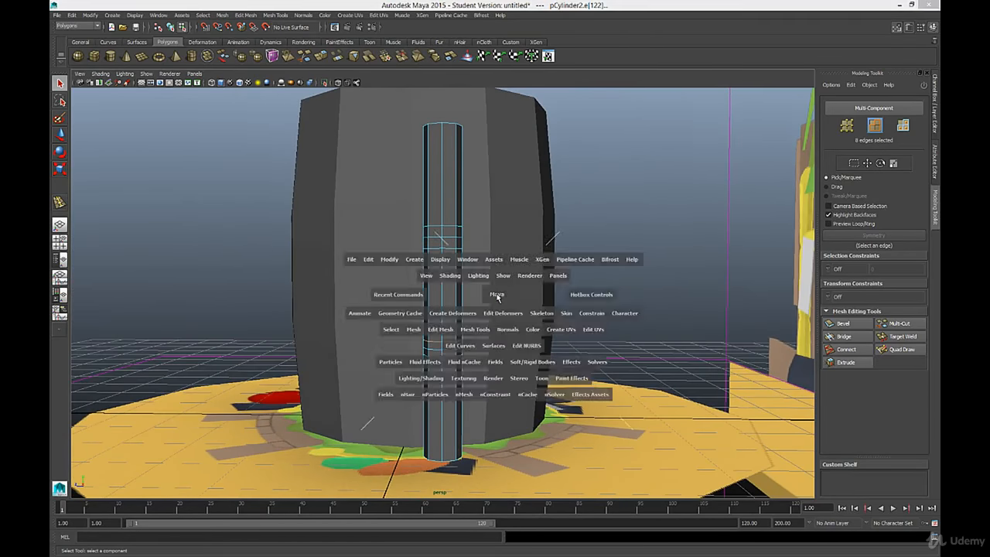
{"action": "key", "text": "space"}
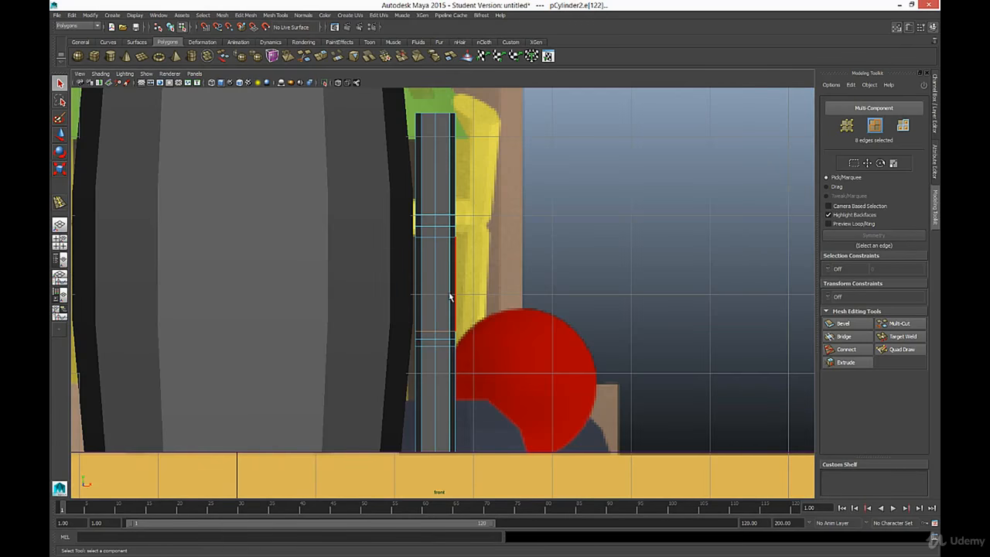
{"action": "scroll", "coordinate": [449, 292], "scroll_direction": "up", "scroll_amount": 2}
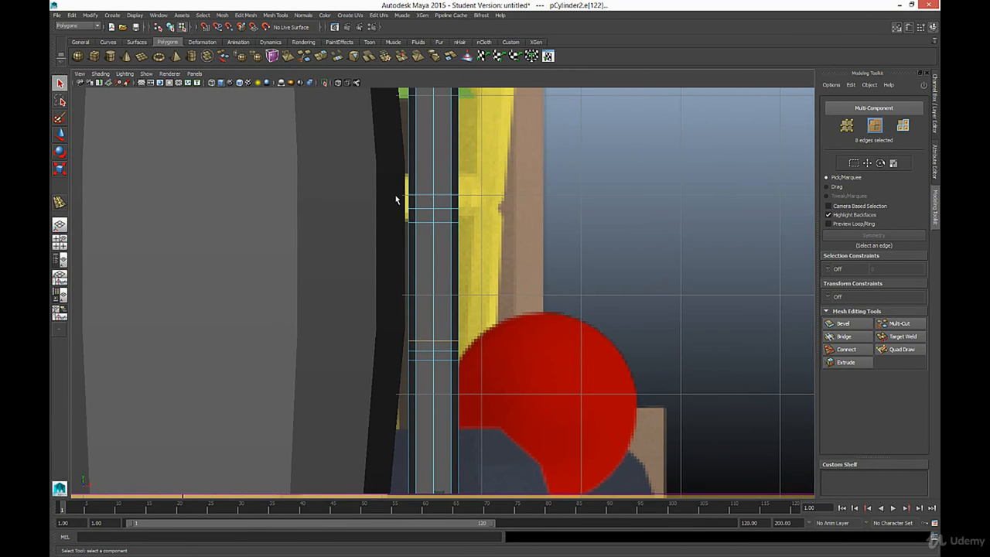
{"action": "left_click_drag", "start_coordinate": [393, 187], "coordinate": [483, 198]}
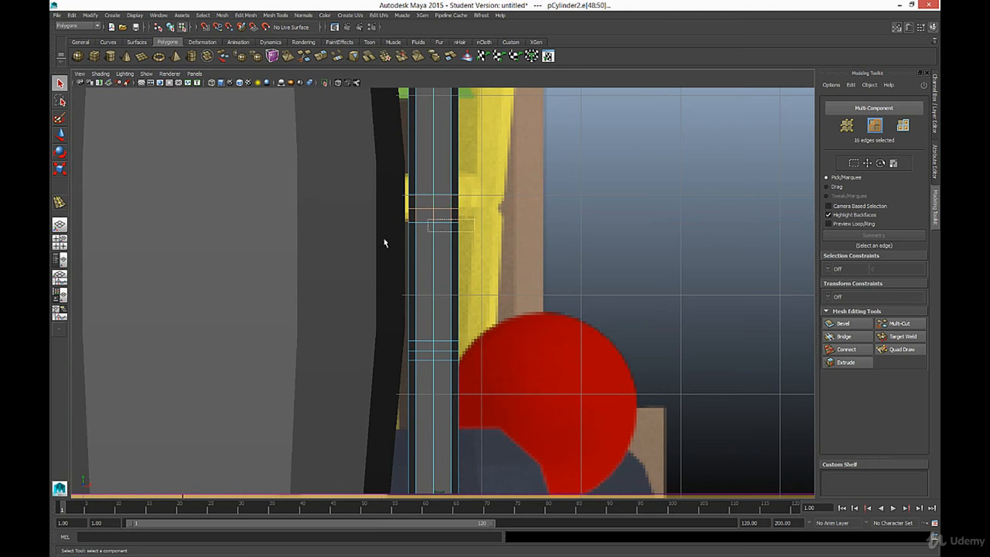
{"action": "left_click_drag", "start_coordinate": [384, 242], "coordinate": [384, 243], "text": "ctrl"}
{"action": "key", "text": "r"}
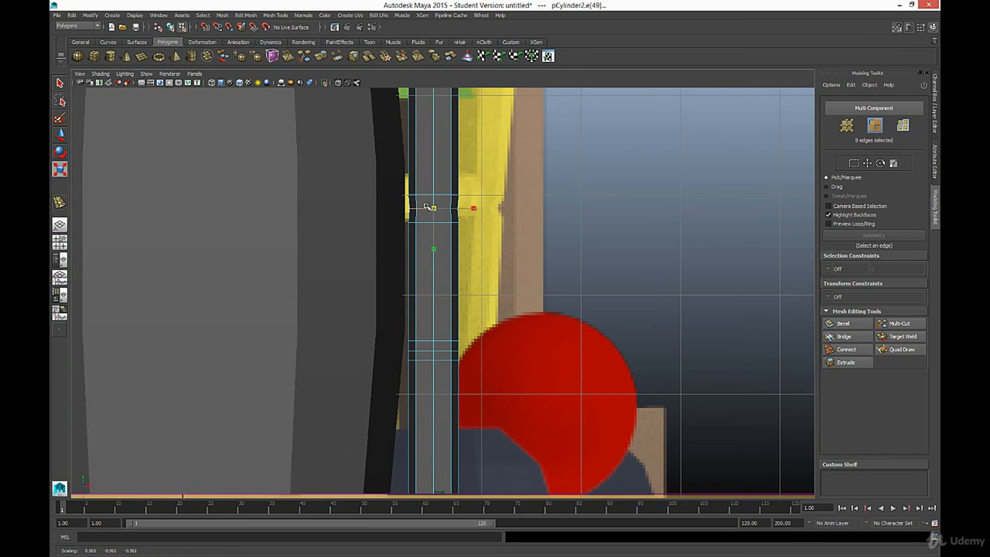
{"action": "left_click_drag", "start_coordinate": [430, 209], "coordinate": [422, 208]}
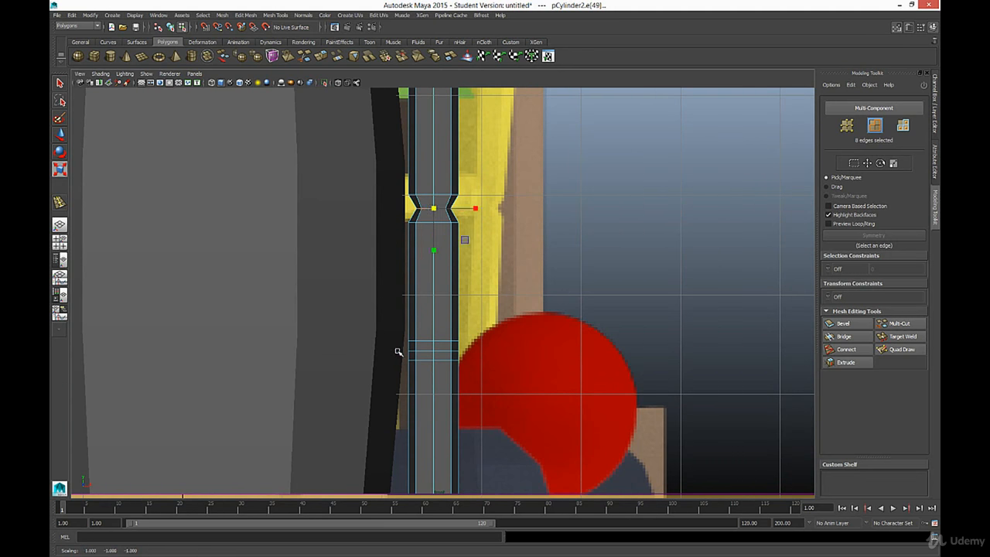
Step: Select only the central ring of the pole's lower three-loop band and scale it inward to form a matching groove
{"action": "double_click", "coordinate": [474, 352]}
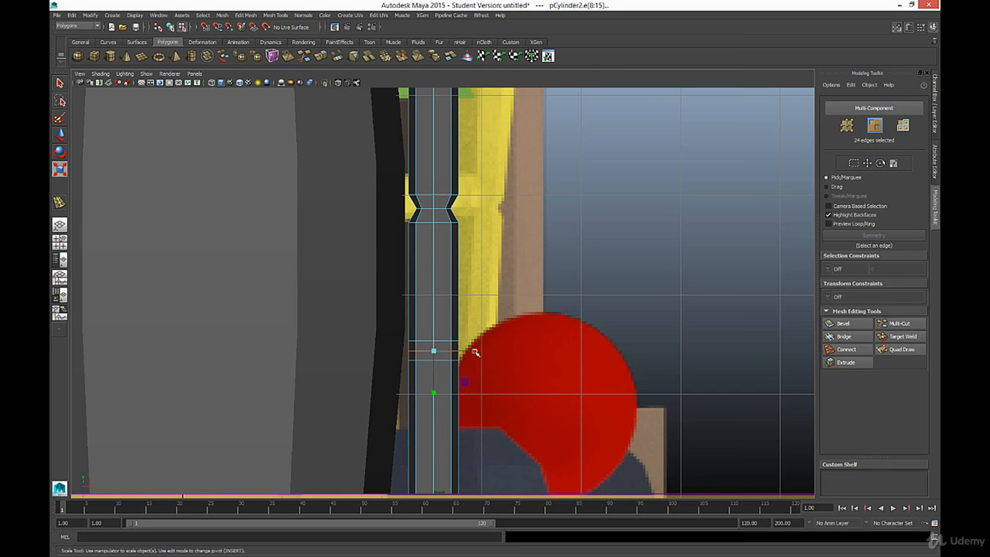
{"action": "mouse_move", "coordinate": [433, 348]}
{"action": "left_mouse_down", "text": "alt"}
{"action": "mouse_move", "coordinate": [392, 347]}
{"action": "mouse_move", "coordinate": [482, 347]}
{"action": "mouse_move", "coordinate": [393, 375]}
{"action": "mouse_move", "coordinate": [389, 358]}
{"action": "mouse_move", "coordinate": [429, 358]}
{"action": "left_mouse_up", "text": "alt"}
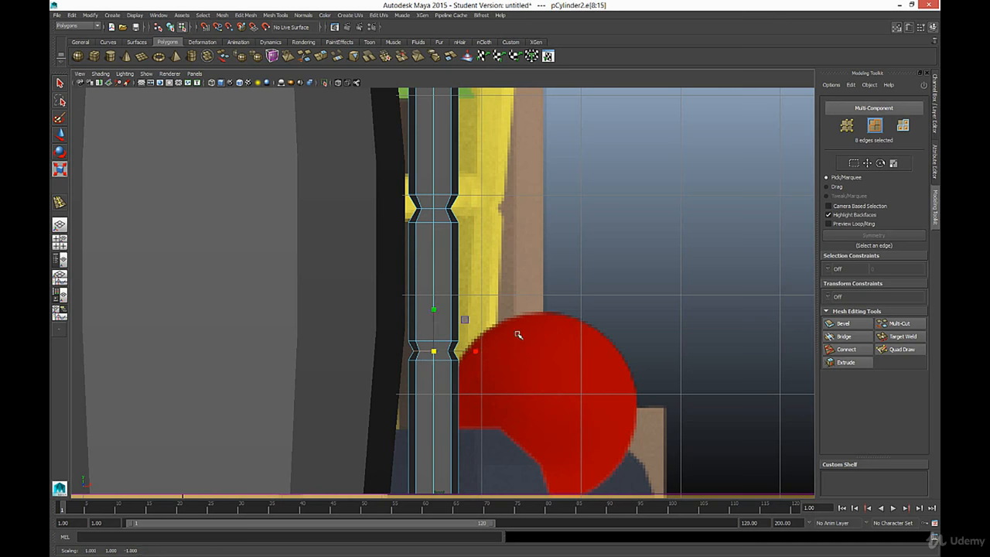
{"action": "left_click", "coordinate": [510, 366]}
{"action": "scroll", "coordinate": [510, 367], "scroll_direction": "down", "scroll_amount": 5}
{"action": "scroll", "coordinate": [508, 364], "scroll_direction": "up", "scroll_amount": 5}
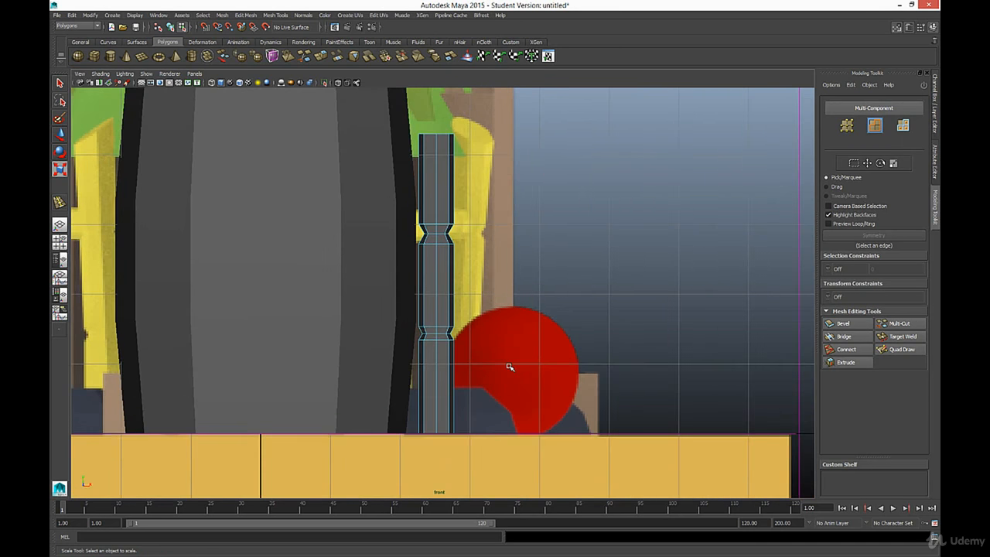
{"action": "scroll", "coordinate": [474, 355], "scroll_direction": "up", "scroll_amount": 2}
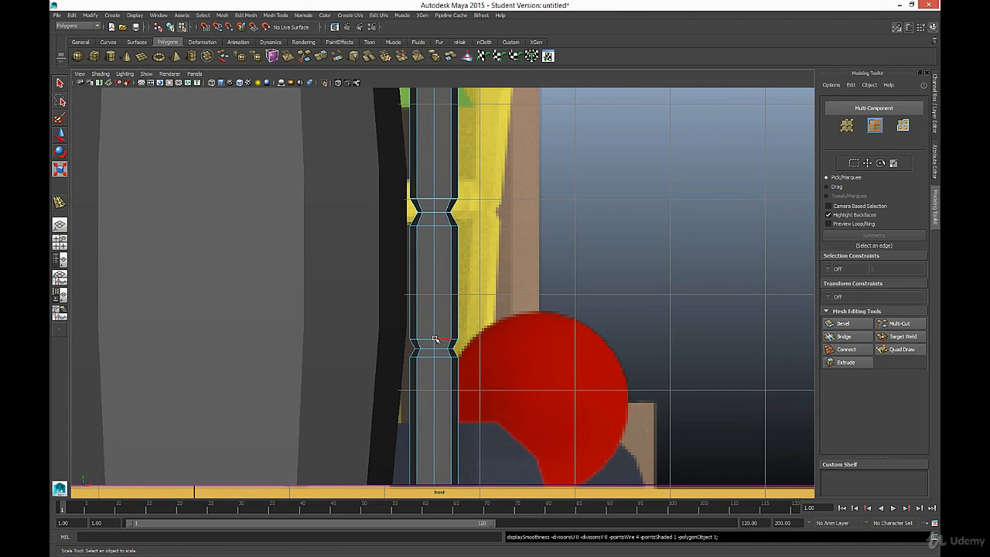
Step: Narrow the lower groove by moving its upper row of vertices down and its lower row up
{"action": "right_click_drag", "start_coordinate": [434, 326], "coordinate": [409, 327]}
{"action": "left_click_drag", "start_coordinate": [390, 331], "coordinate": [487, 341]}
{"action": "key", "text": "w"}
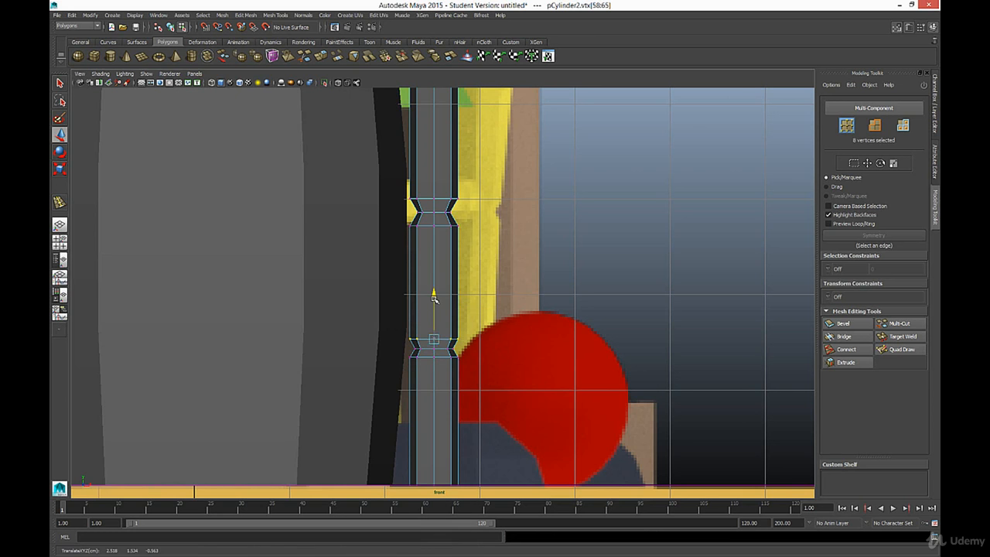
{"action": "left_click_drag", "start_coordinate": [434, 298], "coordinate": [435, 301]}
{"action": "left_click_drag", "start_coordinate": [406, 353], "coordinate": [496, 370]}
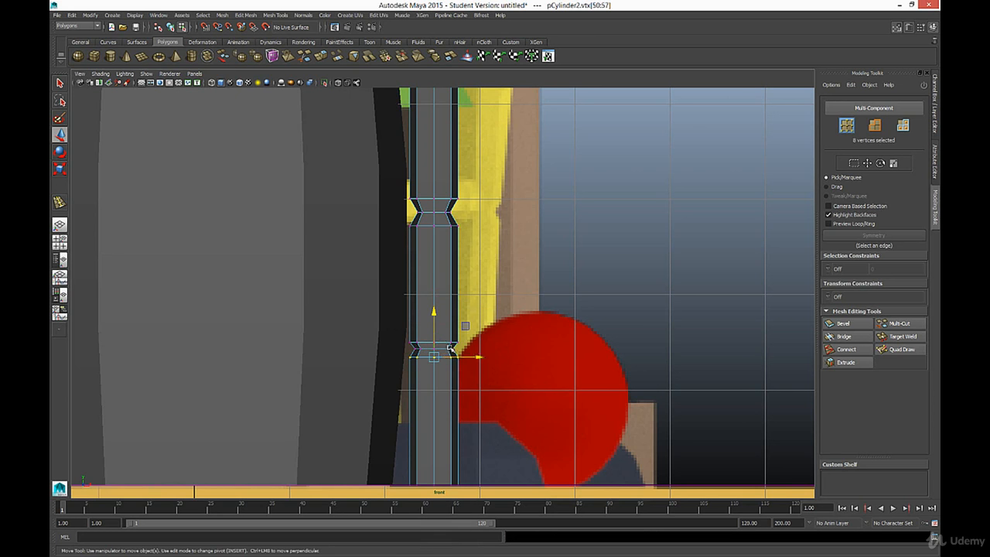
{"action": "left_click_drag", "start_coordinate": [436, 328], "coordinate": [438, 325]}
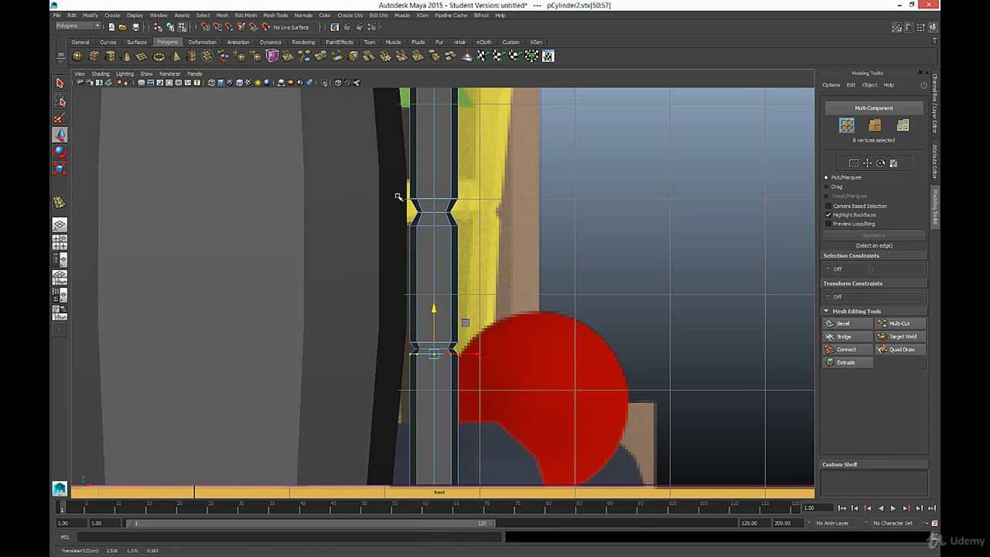
Step: Narrow the upper groove by moving its upper and lower vertex rows toward its centre, and clear the selection
{"action": "left_click_drag", "start_coordinate": [397, 197], "coordinate": [454, 205]}
{"action": "left_click_drag", "start_coordinate": [435, 162], "coordinate": [435, 172]}
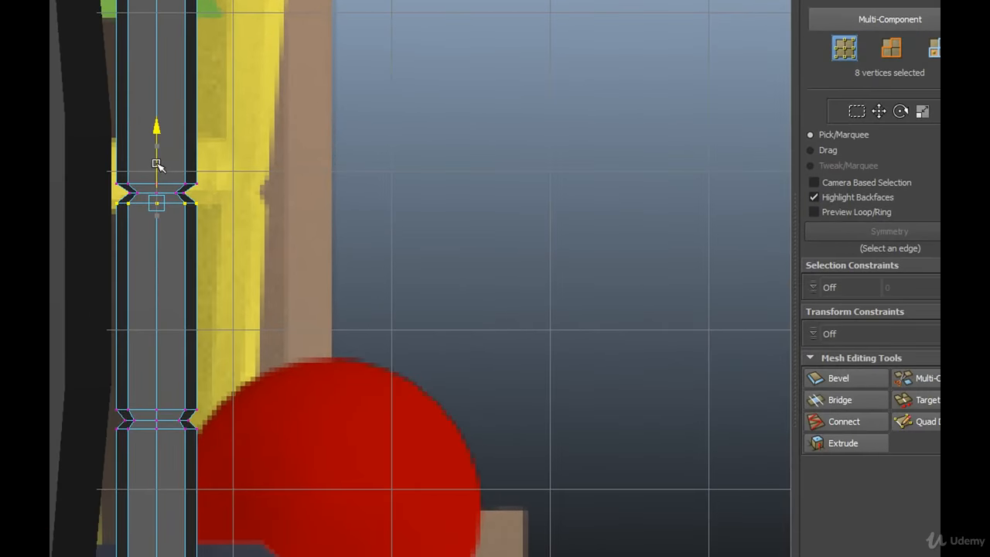
{"action": "left_click", "coordinate": [216, 225]}
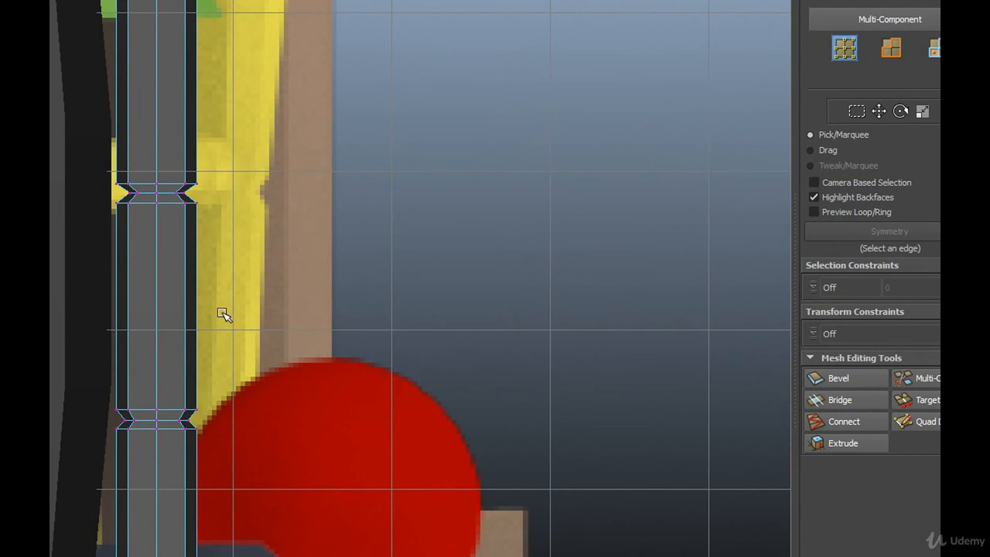
Step: Select the vertical edges of the pole section between the two grooves and connect them with one segment, adding a loop halfway up
{"action": "left_click", "coordinate": [890, 48]}
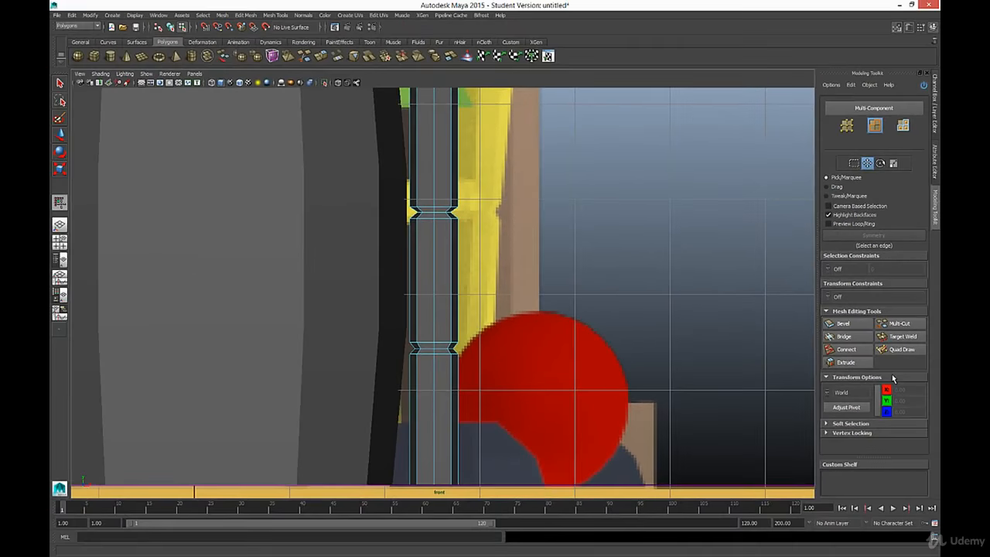
{"action": "left_click_drag", "start_coordinate": [374, 243], "coordinate": [140, 322]}
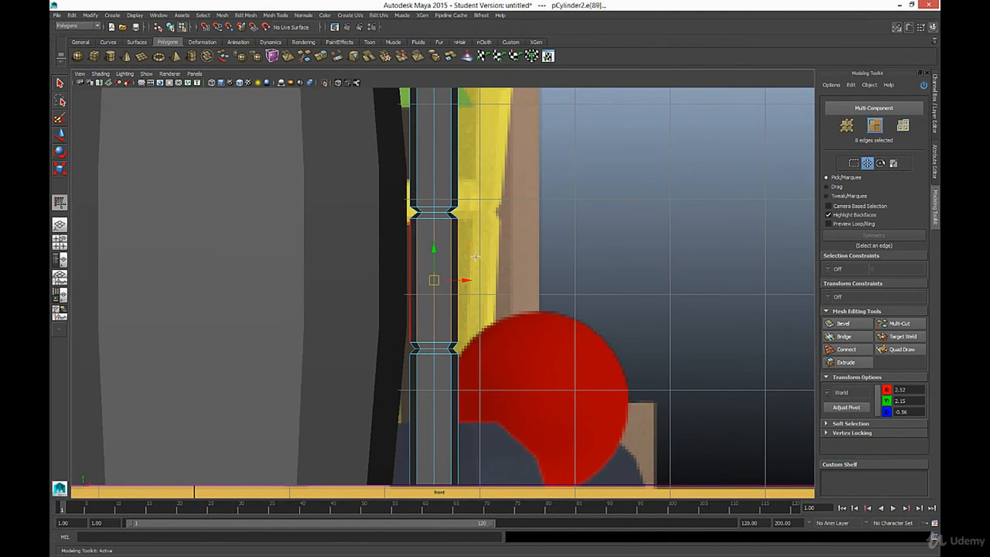
{"action": "left_click", "coordinate": [839, 352]}
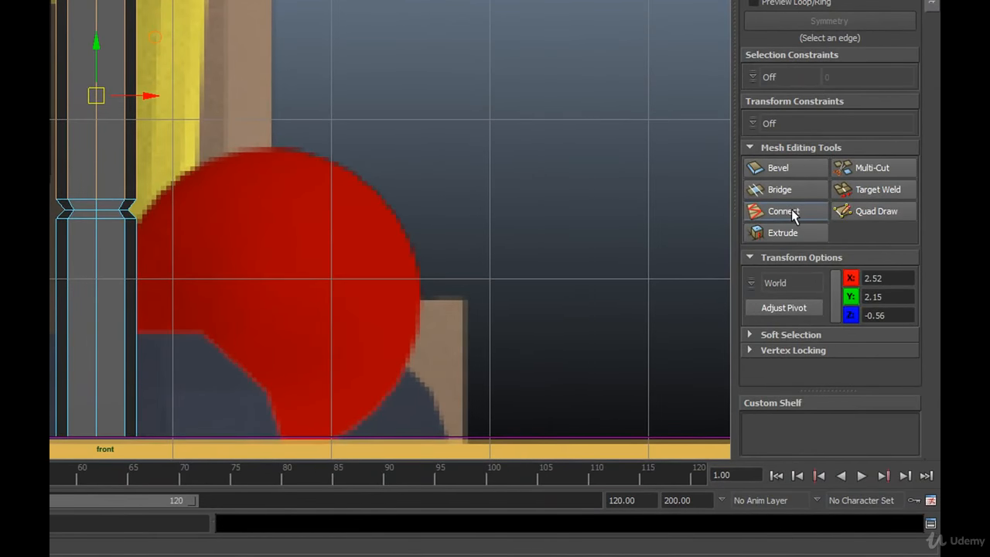
{"action": "left_click", "coordinate": [792, 214]}
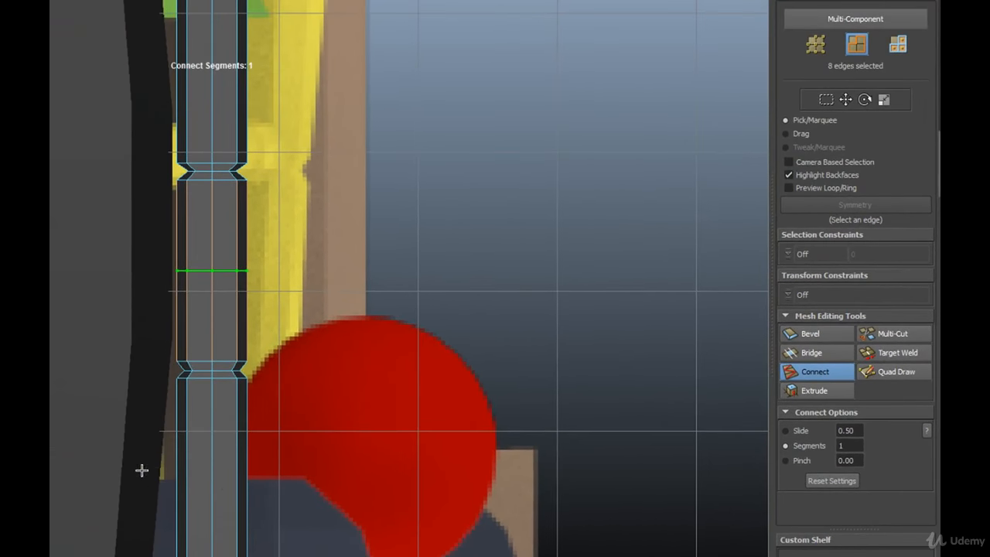
{"action": "left_click_drag", "start_coordinate": [142, 470], "coordinate": [296, 500]}
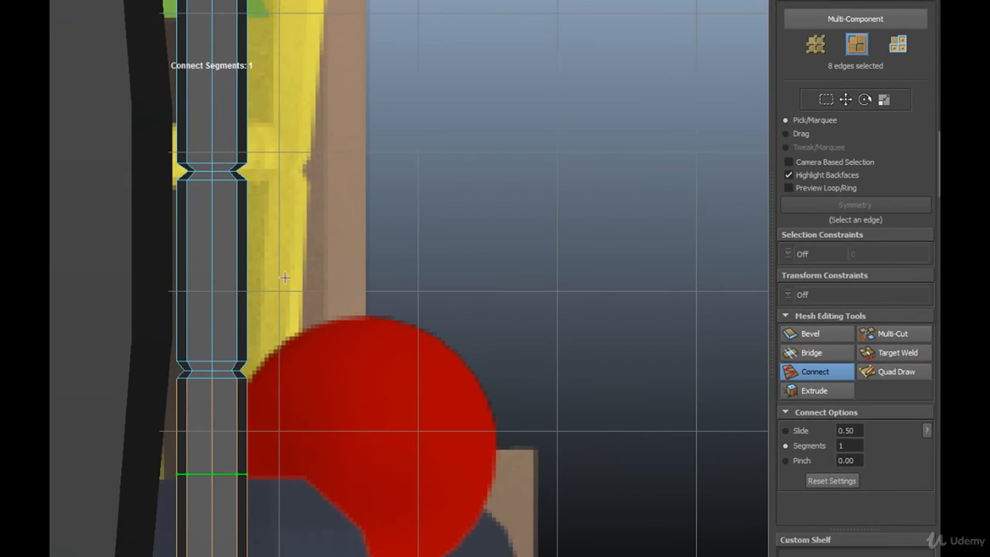
{"action": "left_click_drag", "start_coordinate": [268, 243], "coordinate": [116, 280]}
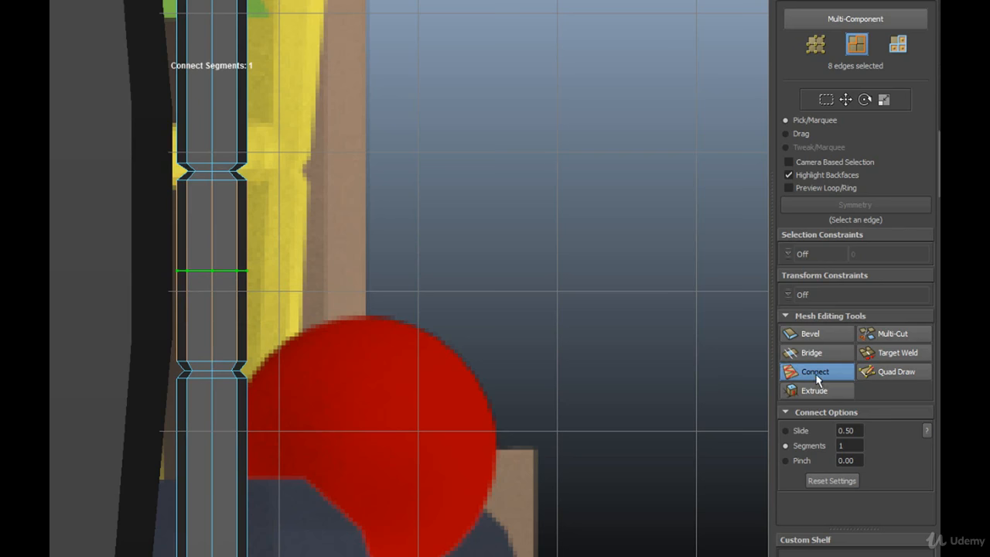
{"action": "key", "text": "w"}
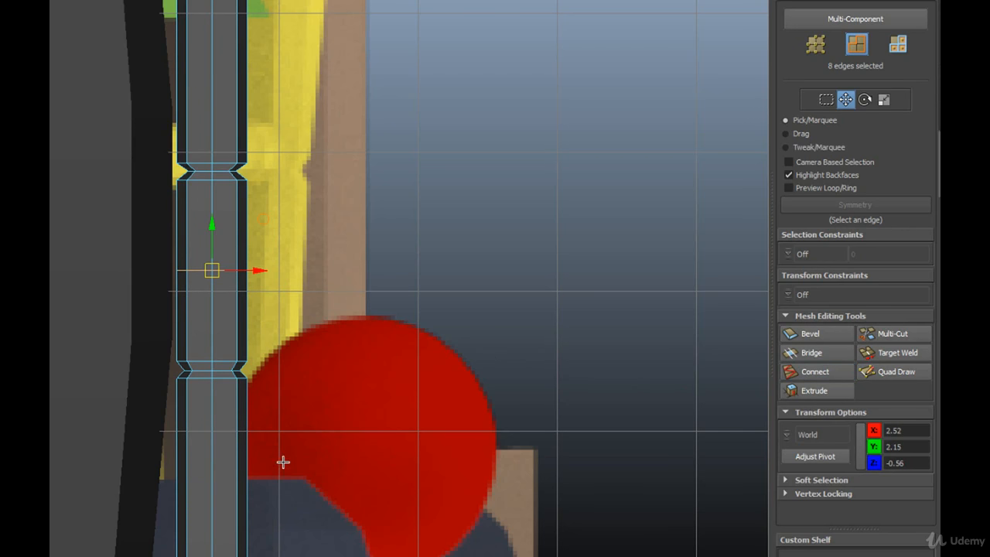
Step: Connect the vertical edges of the pole section below the lower groove with one segment, undoing any accidental shift of the new loop
{"action": "left_click_drag", "start_coordinate": [283, 462], "coordinate": [147, 504]}
{"action": "left_click", "coordinate": [815, 374]}
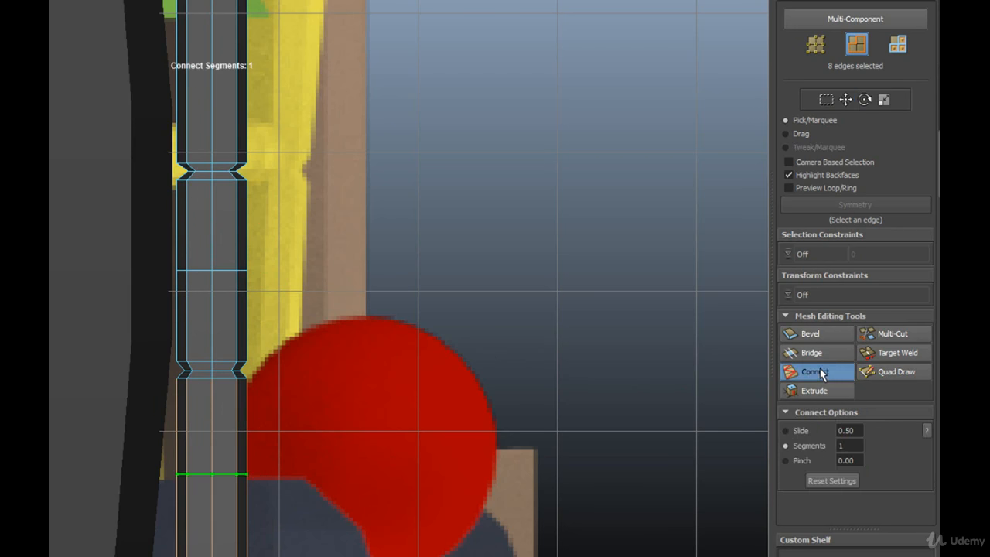
{"action": "key", "text": "w"}
{"action": "middle_click_drag", "start_coordinate": [343, 134], "coordinate": [340, 160]}
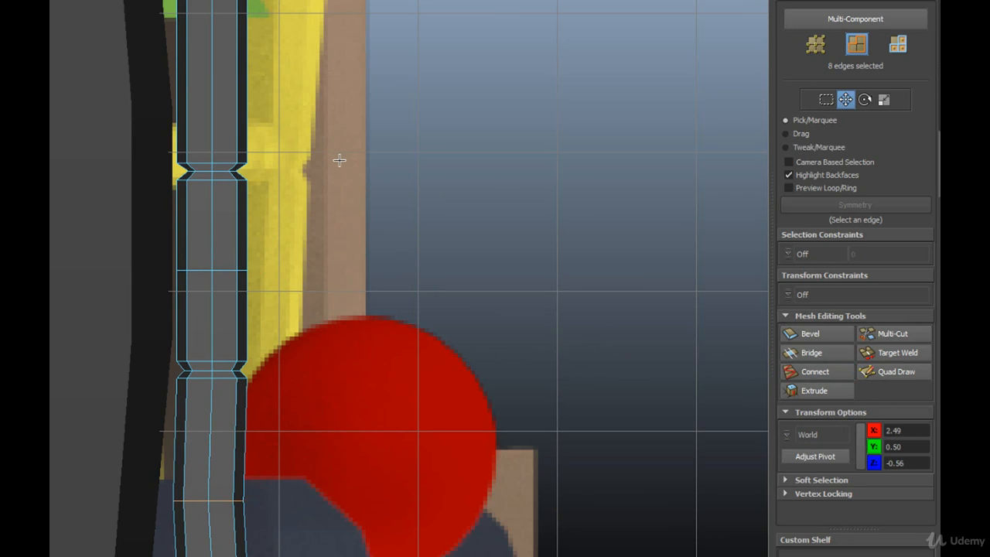
{"action": "key", "text": "ctrl+z"}
Step: Connect the vertical edges of the pole's top section with one segment and clear the selection
{"action": "middle_click_drag", "start_coordinate": [343, 124], "coordinate": [339, 169], "text": "alt"}
{"action": "left_click_drag", "start_coordinate": [310, 66], "coordinate": [120, 138]}
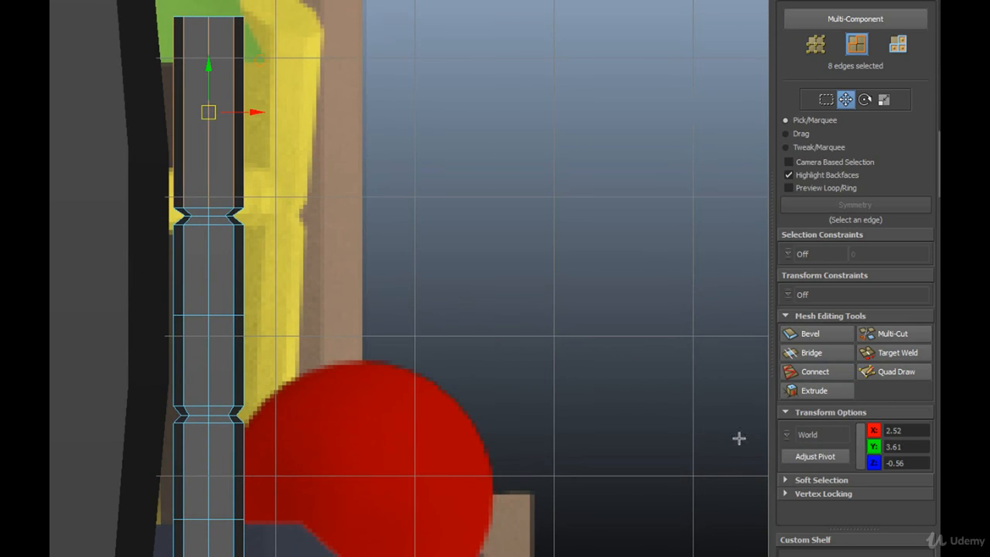
{"action": "left_click", "coordinate": [815, 372]}
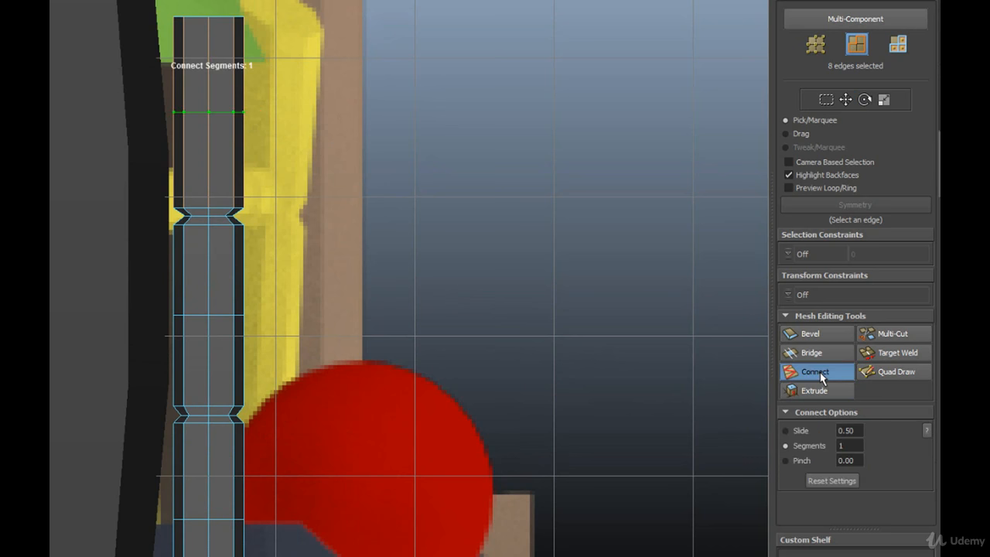
{"action": "key", "text": "w"}
{"action": "left_click", "coordinate": [397, 332]}
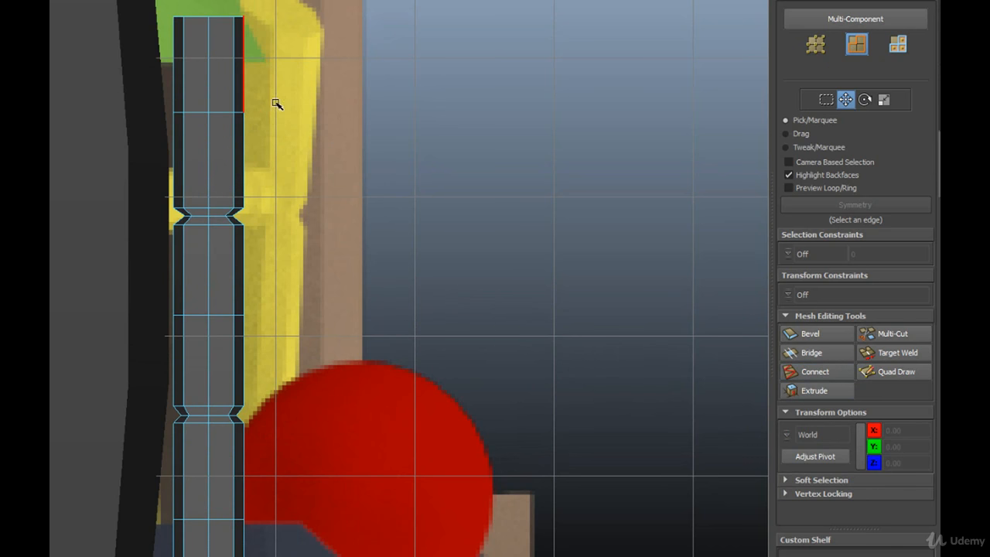
Step: Select the vertex ring halfway up the pole's top section and scale it slightly outward
{"action": "left_click", "coordinate": [816, 45]}
{"action": "left_click_drag", "start_coordinate": [294, 113], "coordinate": [98, 135]}
{"action": "key", "text": "r"}
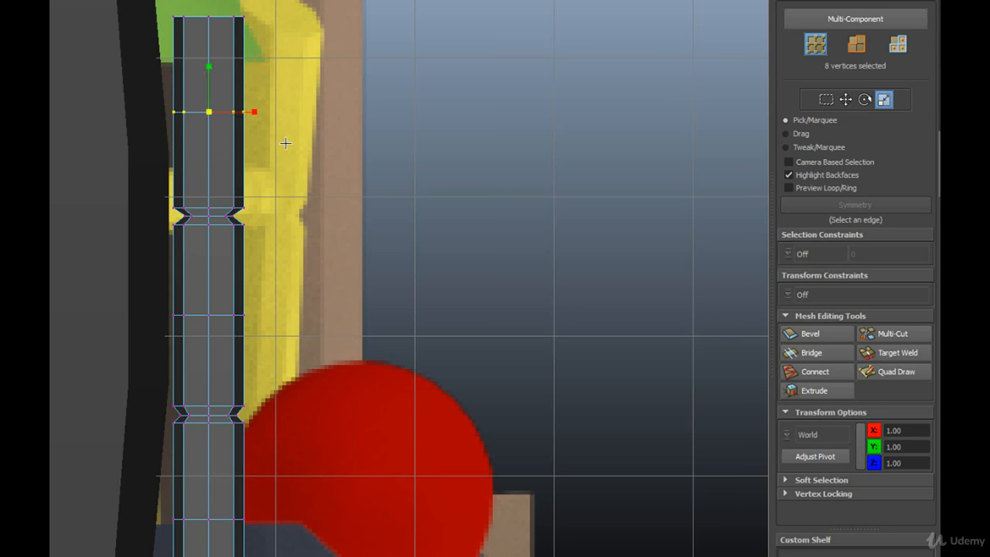
{"action": "key", "text": "w"}
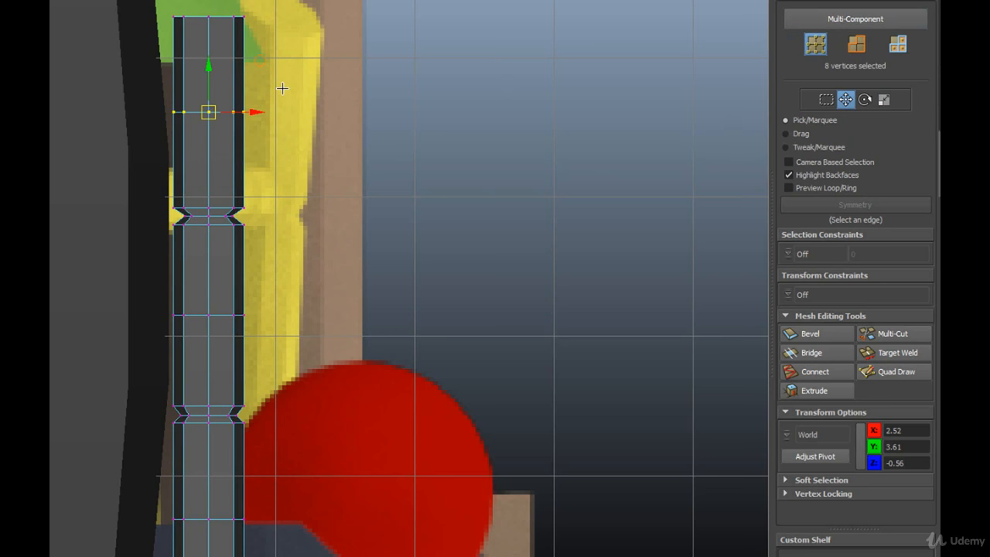
{"action": "key", "text": "r"}
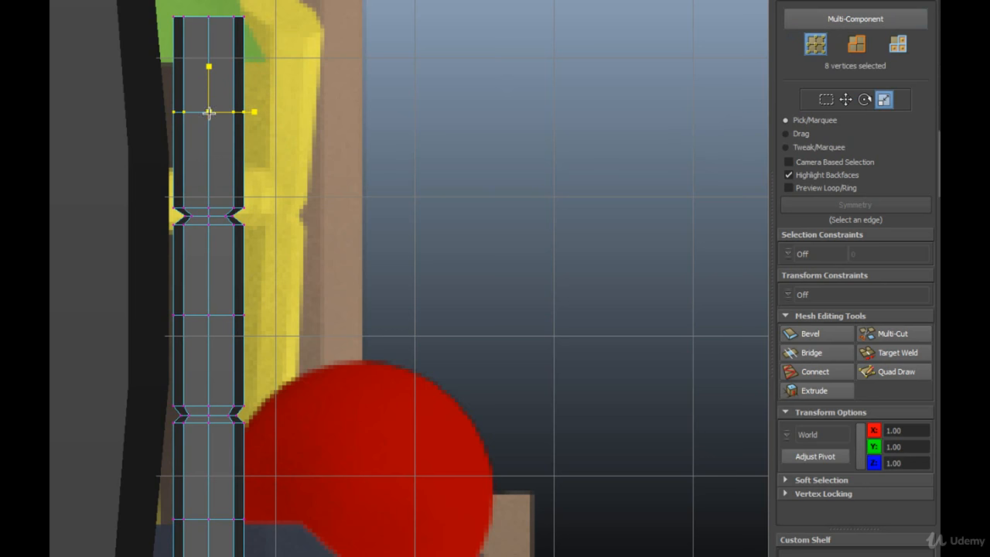
{"action": "mouse_move", "coordinate": [209, 113]}
{"action": "left_mouse_down"}
{"action": "mouse_move", "coordinate": [227, 119]}
{"action": "mouse_move", "coordinate": [211, 118]}
{"action": "left_mouse_up"}
Step: Scale the mid-section vertex rings between the grooves and below the lower groove slightly inward, one after the other
{"action": "middle_click_drag", "start_coordinate": [299, 460], "coordinate": [297, 268], "text": "alt"}
{"action": "left_click_drag", "start_coordinate": [284, 220], "coordinate": [159, 245]}
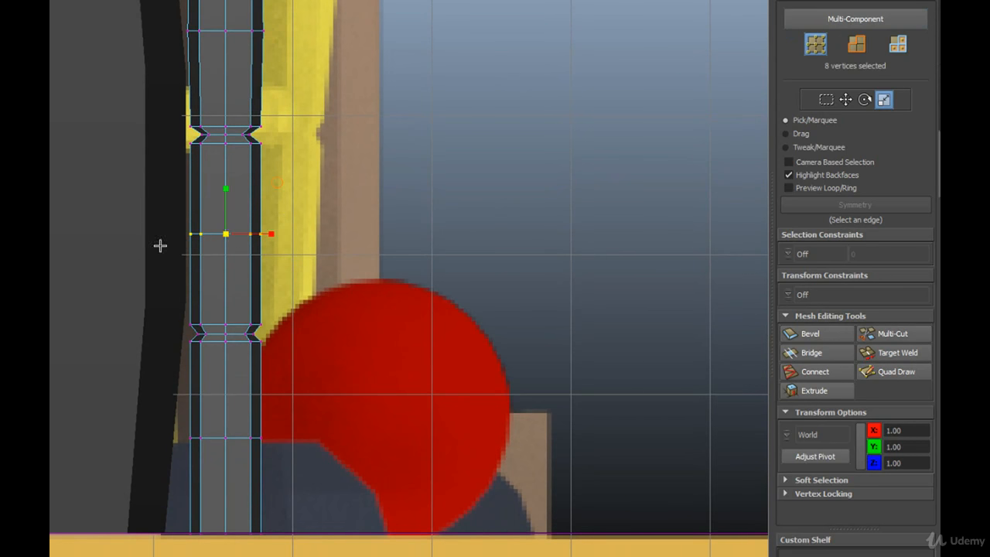
{"action": "left_click_drag", "start_coordinate": [223, 234], "coordinate": [222, 235]}
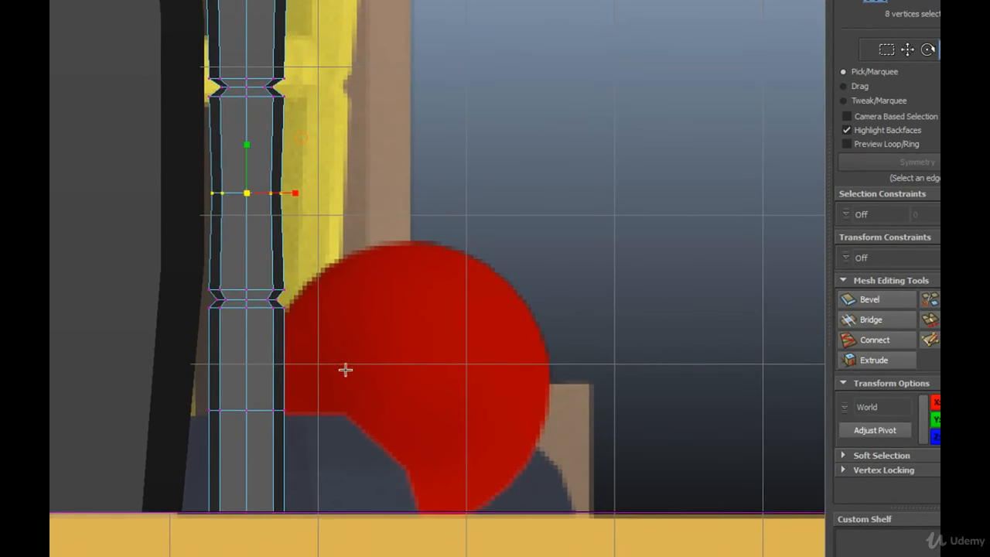
{"action": "middle_click_drag", "start_coordinate": [347, 328], "coordinate": [326, 322], "text": "alt"}
{"action": "left_click_drag", "start_coordinate": [146, 362], "coordinate": [147, 361]}
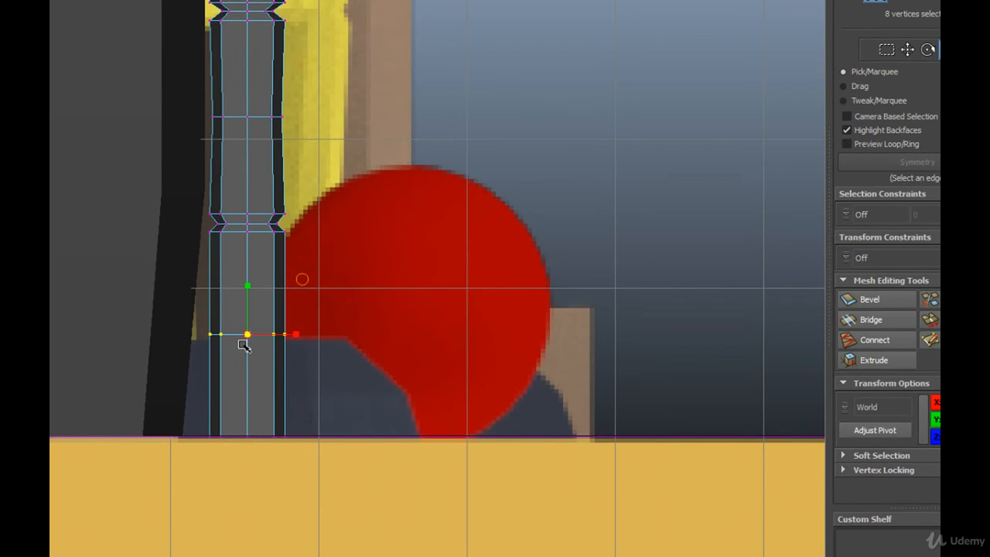
{"action": "left_click_drag", "start_coordinate": [244, 340], "coordinate": [247, 341]}
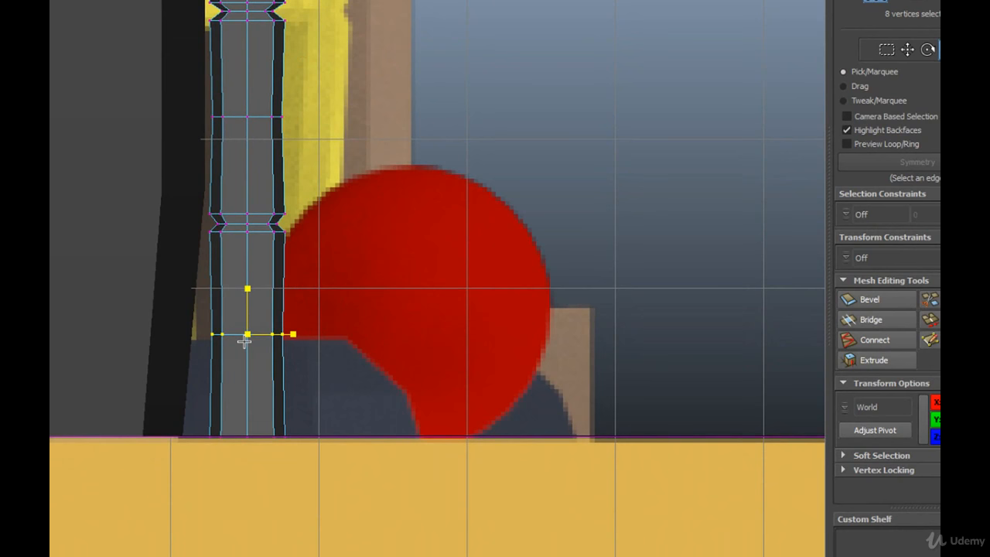
Step: Scale the vertices at the pole's bottom end slightly outward and flare those at its top end wider
{"action": "left_click_drag", "start_coordinate": [185, 413], "coordinate": [297, 474]}
{"action": "left_click_drag", "start_coordinate": [252, 438], "coordinate": [246, 434]}
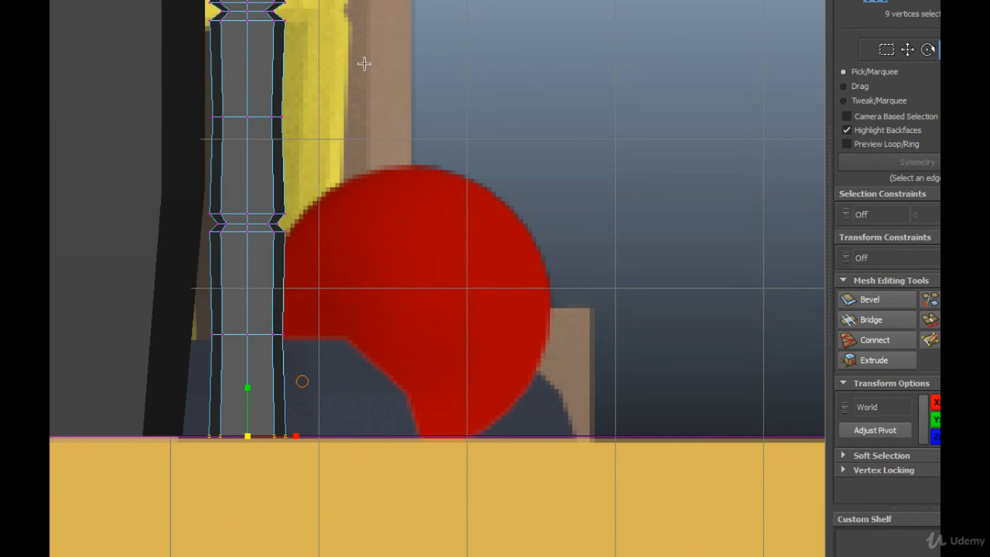
{"action": "middle_click_drag", "start_coordinate": [364, 63], "coordinate": [325, 371], "text": "alt"}
{"action": "left_click_drag", "start_coordinate": [279, 70], "coordinate": [132, 113]}
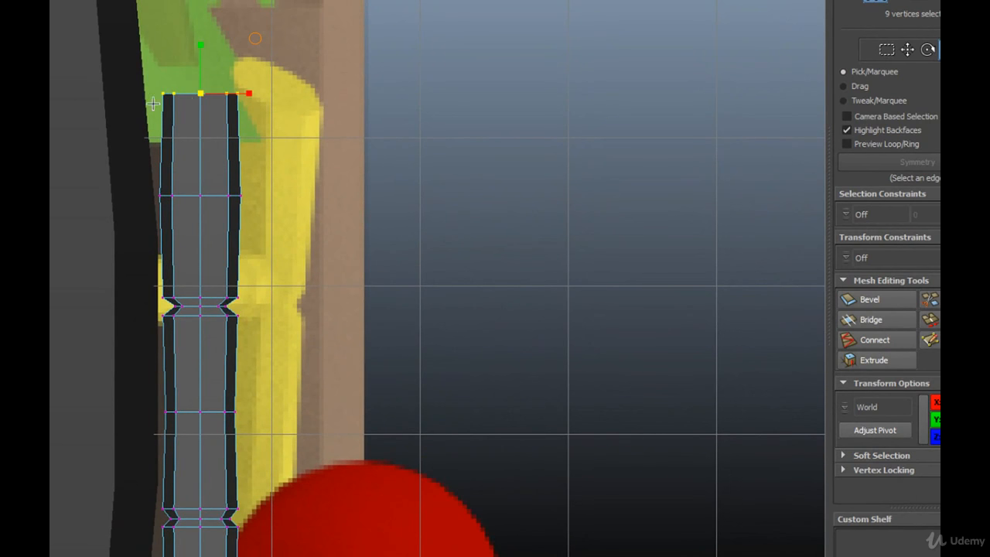
{"action": "left_click_drag", "start_coordinate": [198, 99], "coordinate": [209, 105]}
Step: Rotate the pole's top-end vertices so the cap slopes down away from the hut body, and clear the selection
{"action": "key", "text": "e"}
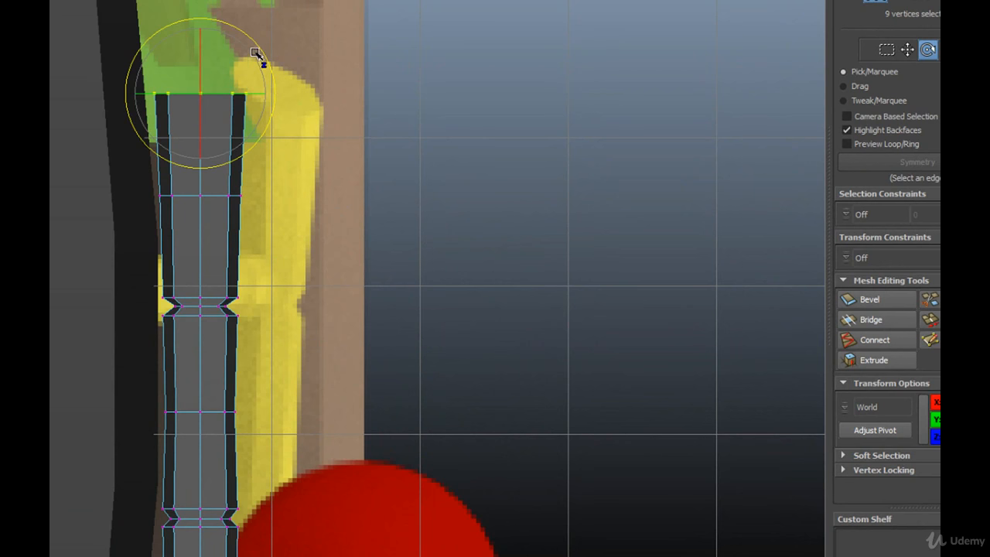
{"action": "left_click_drag", "start_coordinate": [244, 48], "coordinate": [269, 100]}
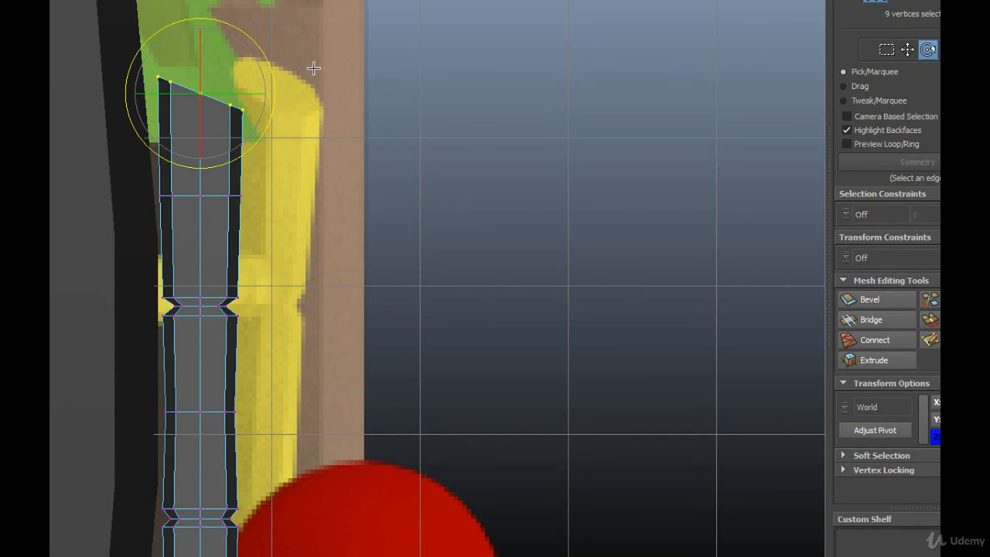
{"action": "left_click_drag", "start_coordinate": [313, 68], "coordinate": [283, 121]}
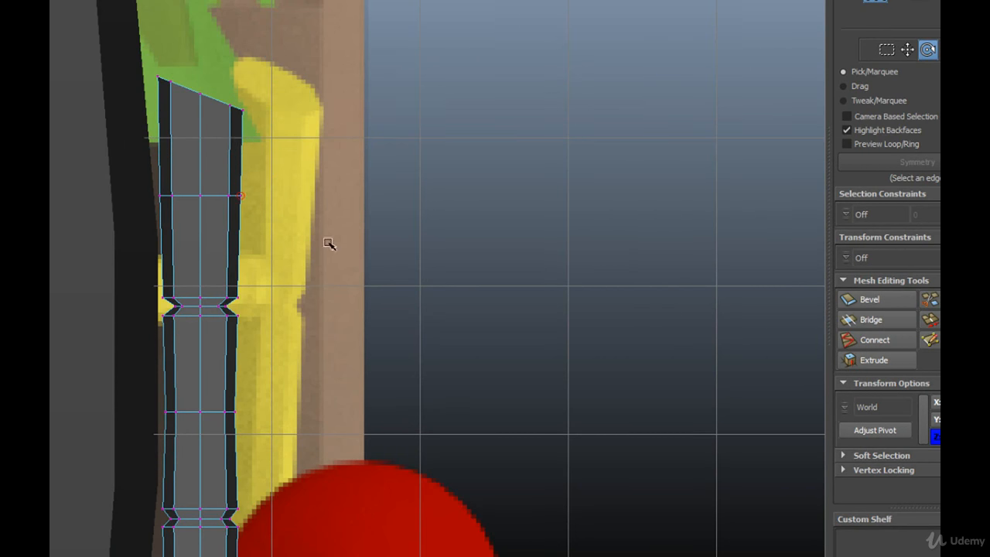
Step: Return to the perspective view, leave vertex editing and select the whole pole as an object
{"action": "key", "text": "space"}
{"action": "key", "text": "space"}
{"action": "left_click_drag", "start_coordinate": [336, 188], "coordinate": [311, 222], "text": "alt"}
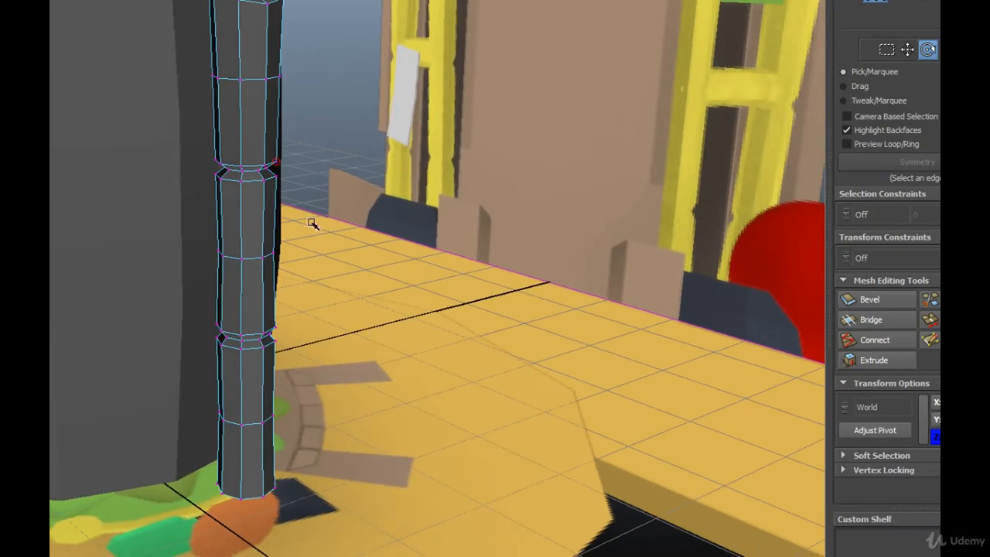
{"action": "right_click_drag", "start_coordinate": [262, 294], "coordinate": [282, 259]}
{"action": "left_click", "coordinate": [248, 258]}
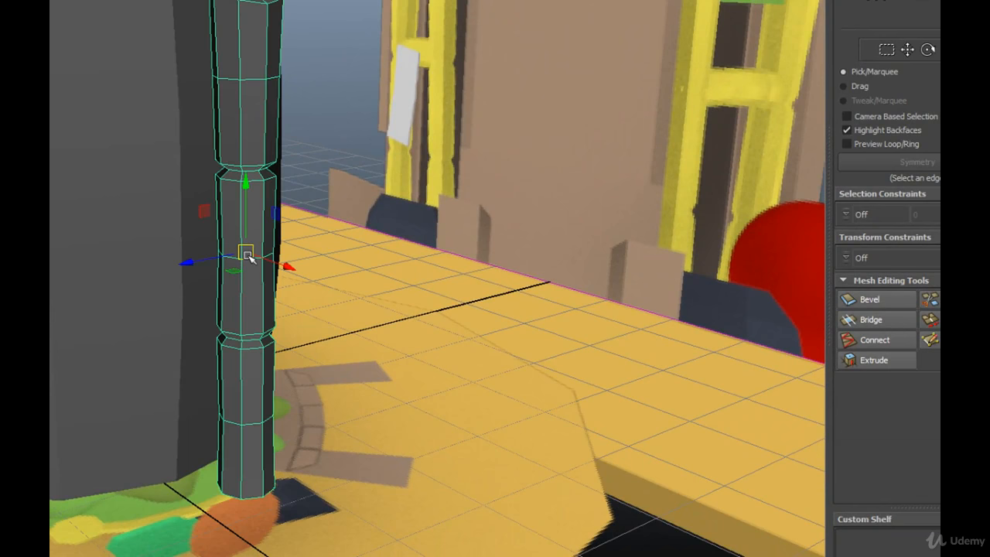
Step: Examine the pole from several angles against the hut body and the ground reference image
{"action": "left_click_drag", "start_coordinate": [248, 258], "coordinate": [301, 292], "text": "alt"}
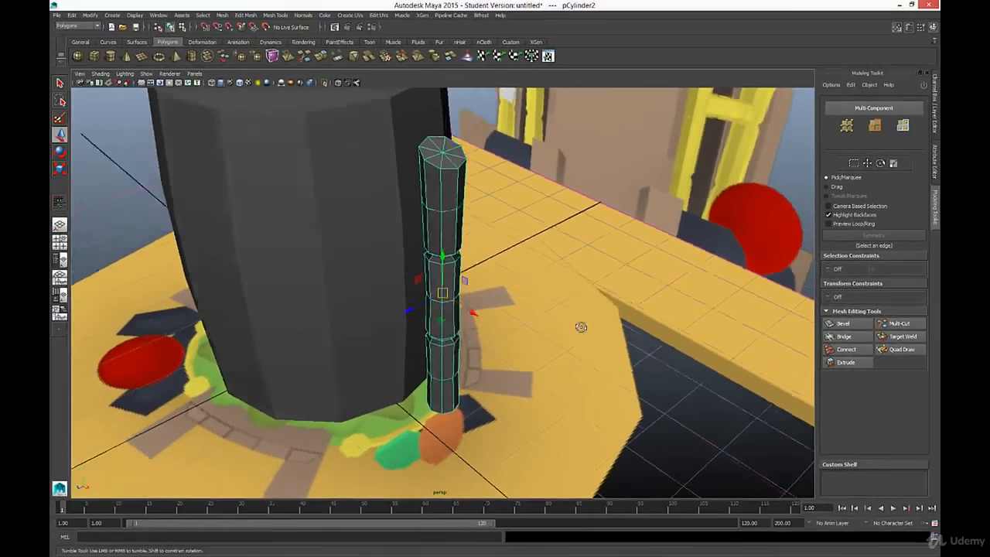
{"action": "left_click_drag", "start_coordinate": [529, 350], "coordinate": [268, 295], "text": "alt"}
{"action": "left_click_drag", "start_coordinate": [457, 320], "coordinate": [516, 317], "text": "alt"}
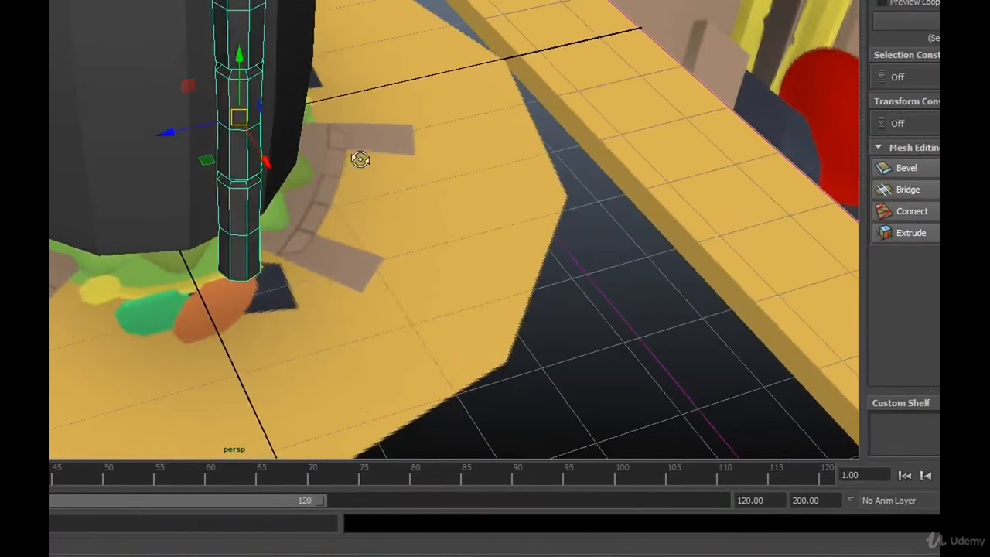
{"action": "left_click_drag", "start_coordinate": [360, 160], "coordinate": [309, 135], "text": "alt"}
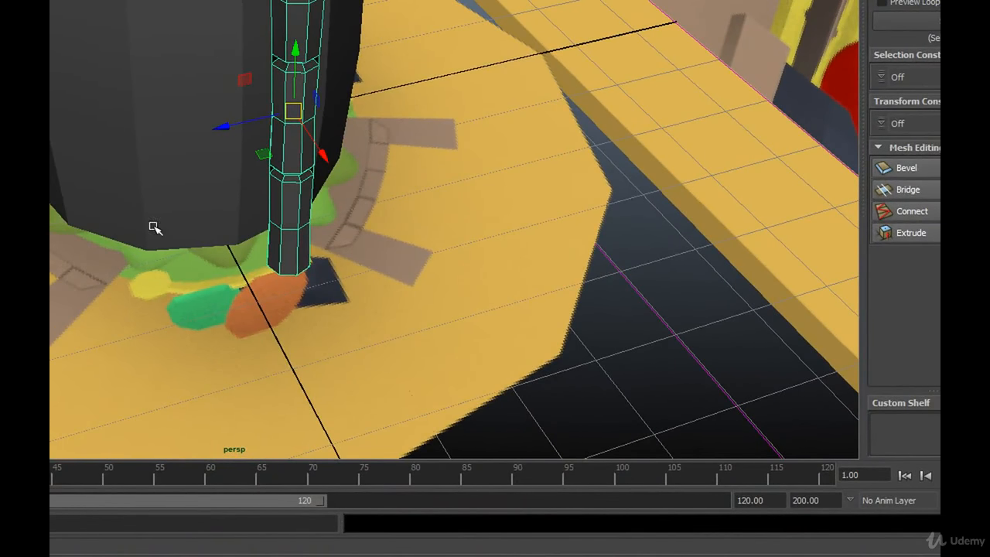
{"action": "left_click_drag", "start_coordinate": [166, 242], "coordinate": [214, 239], "text": "alt"}
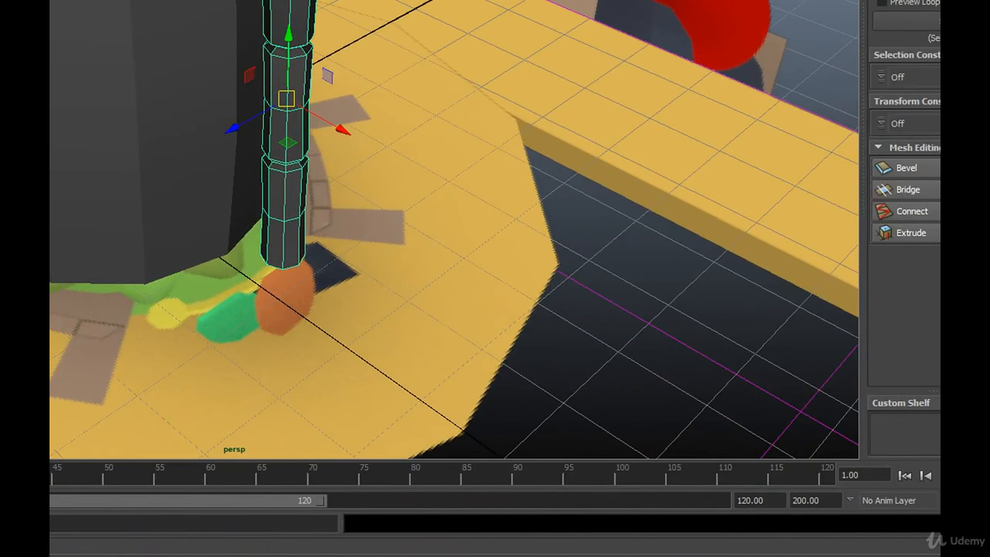
{"action": "left_click_drag", "start_coordinate": [100, 148], "coordinate": [201, 173], "text": "alt"}
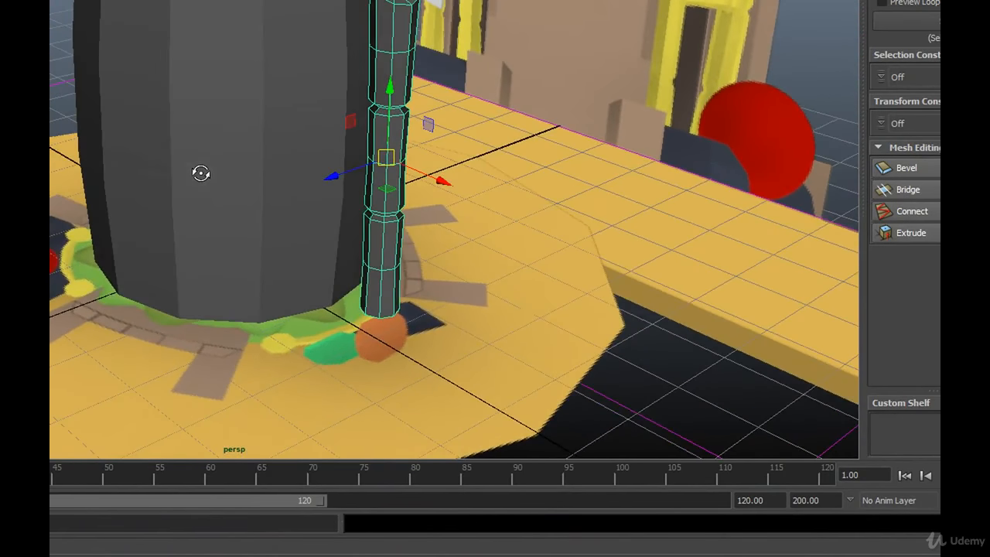